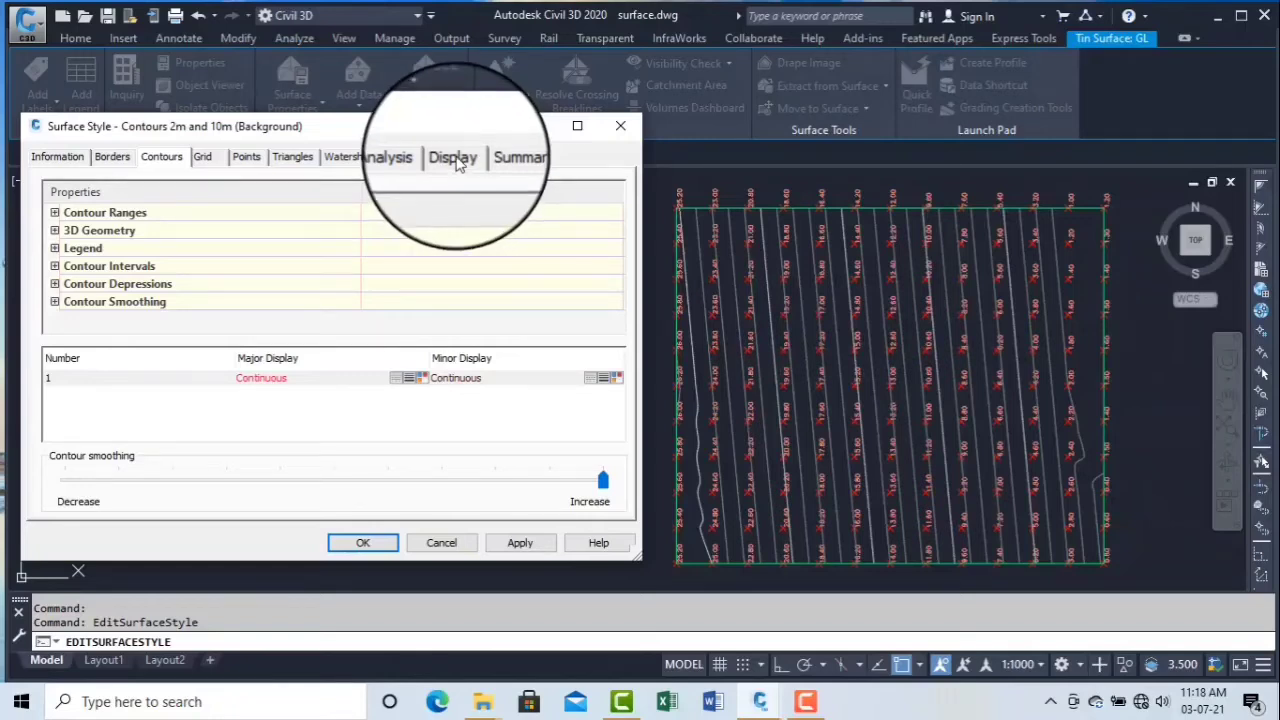
# Turn on the Triangles and Elevations components in the surface style's plan display, then apply and accept the changes
pyautogui.click(453, 158)
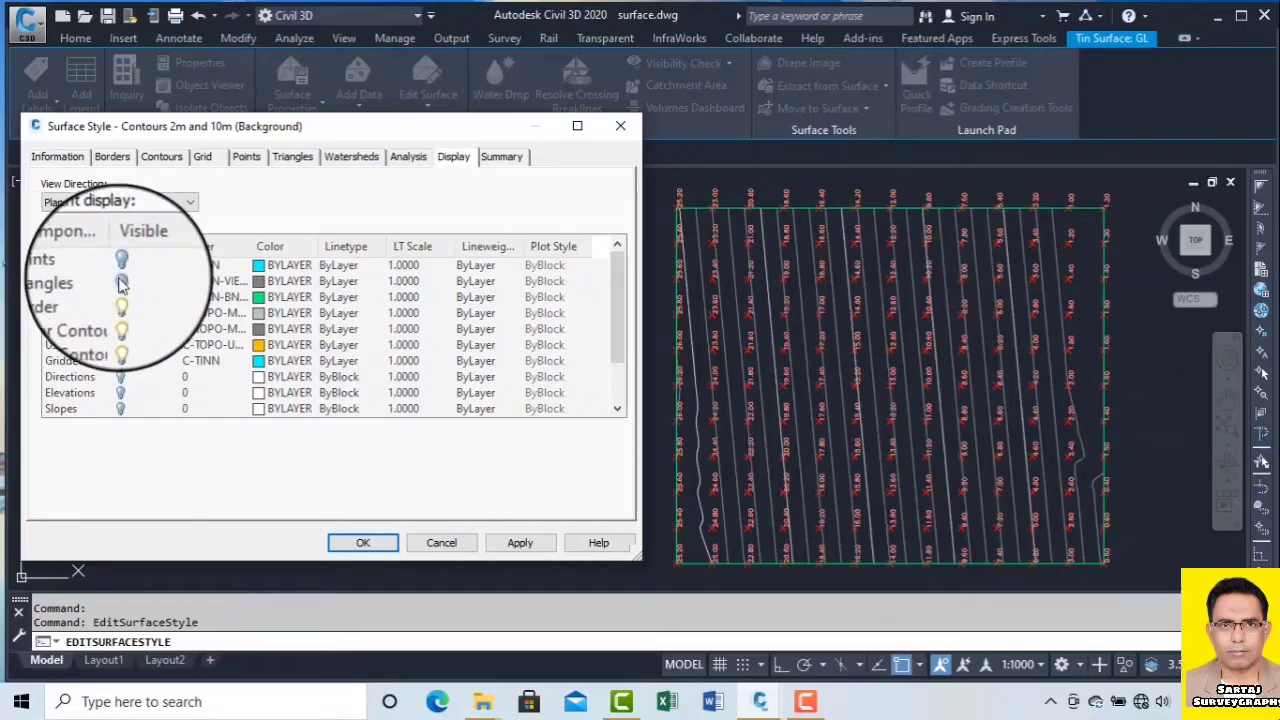
pyautogui.click(521, 544)
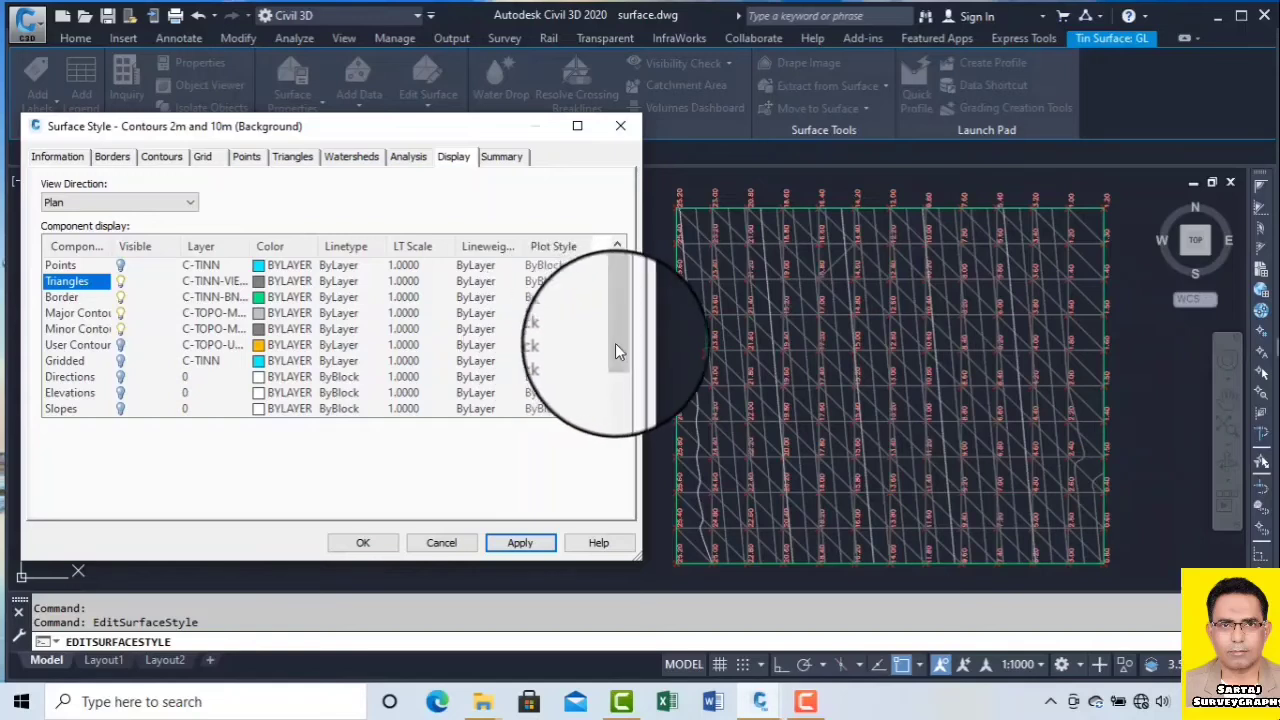
pyautogui.moveTo(617, 360); pyautogui.dragTo(620, 377)
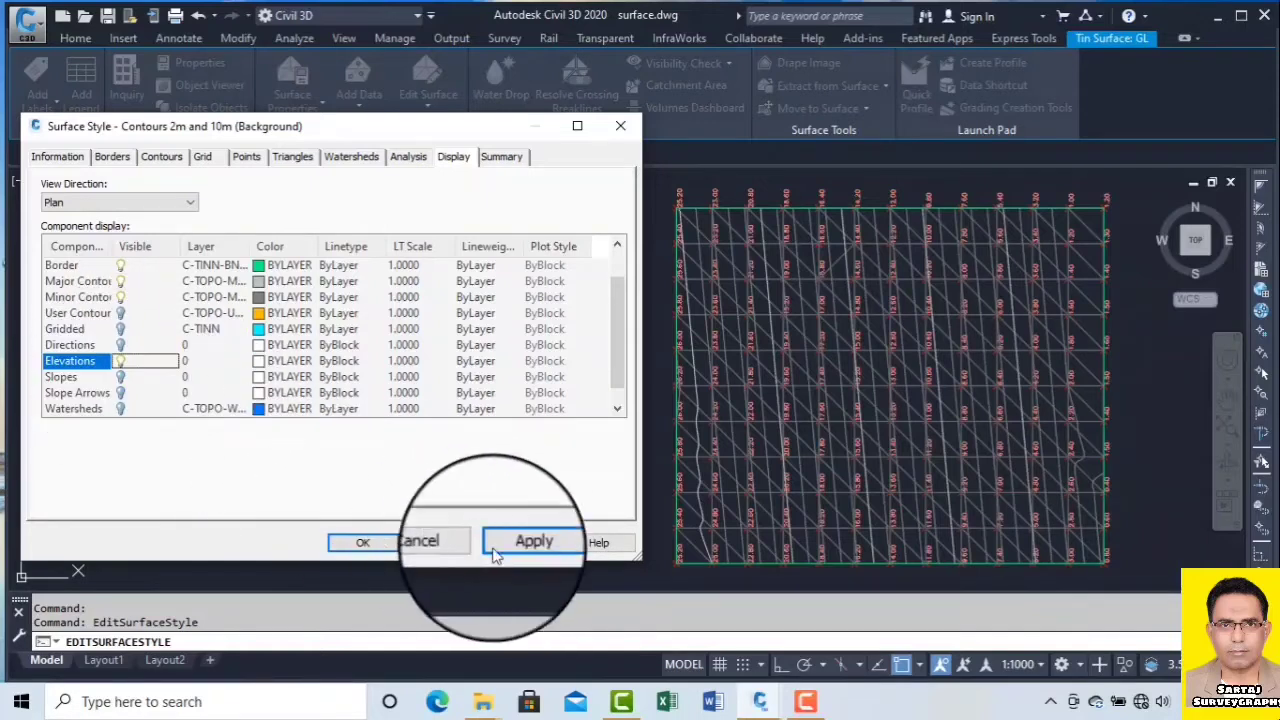
pyautogui.click(524, 546)
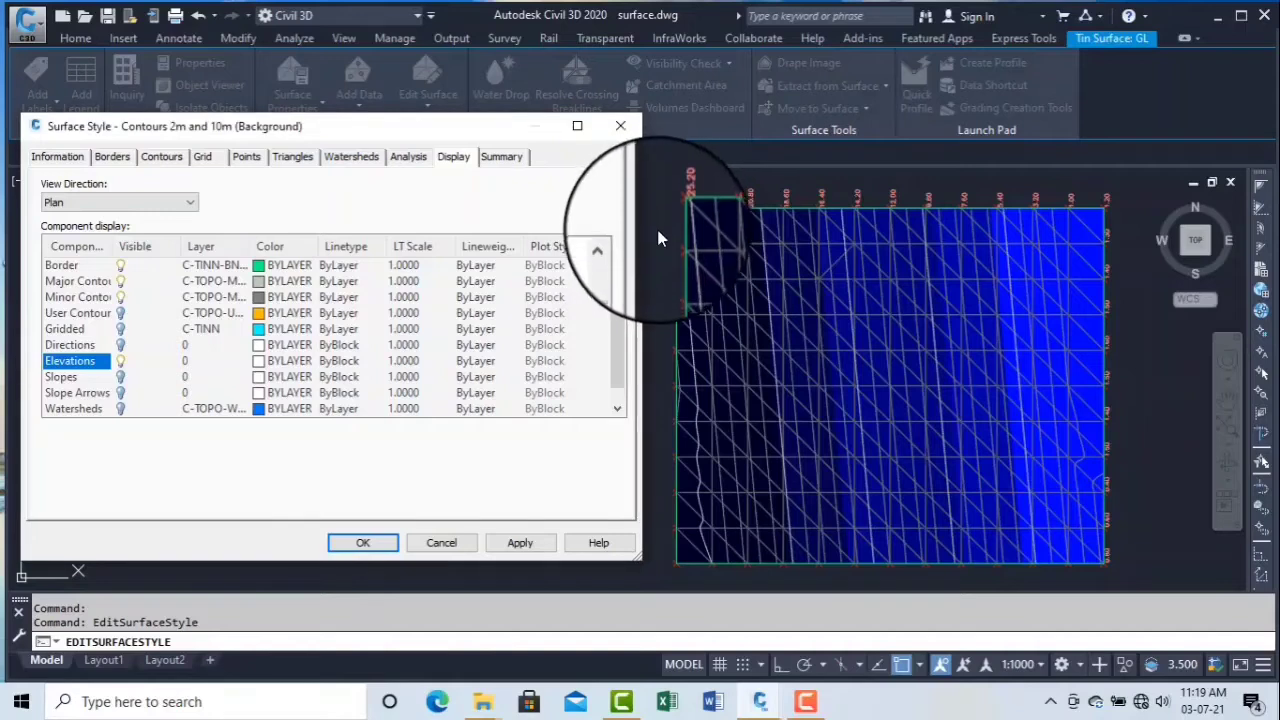
pyautogui.click(528, 546)
pyautogui.click(370, 545)
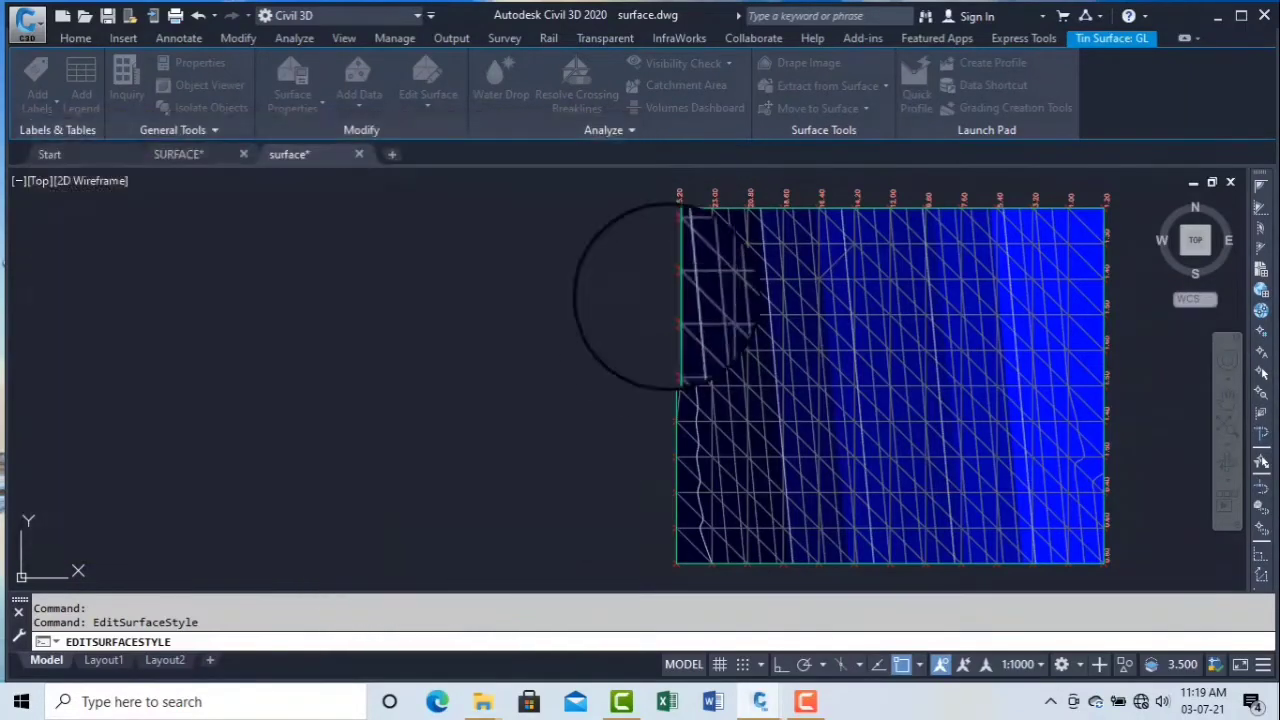
# Examine the elevation color bands against the spot levels along the surface's north edge, starting from the northwest corner
pyautogui.scroll(2, 699, 220)
pyautogui.scroll(2, 690, 220)
pyautogui.moveTo(690, 220); pyautogui.dragTo(674, 371, button='middle')
pyautogui.scroll(1, 609, 273)
pyautogui.moveTo(609, 273); pyautogui.dragTo(531, 348, button='middle')
pyautogui.scroll(-2, 530, 347)
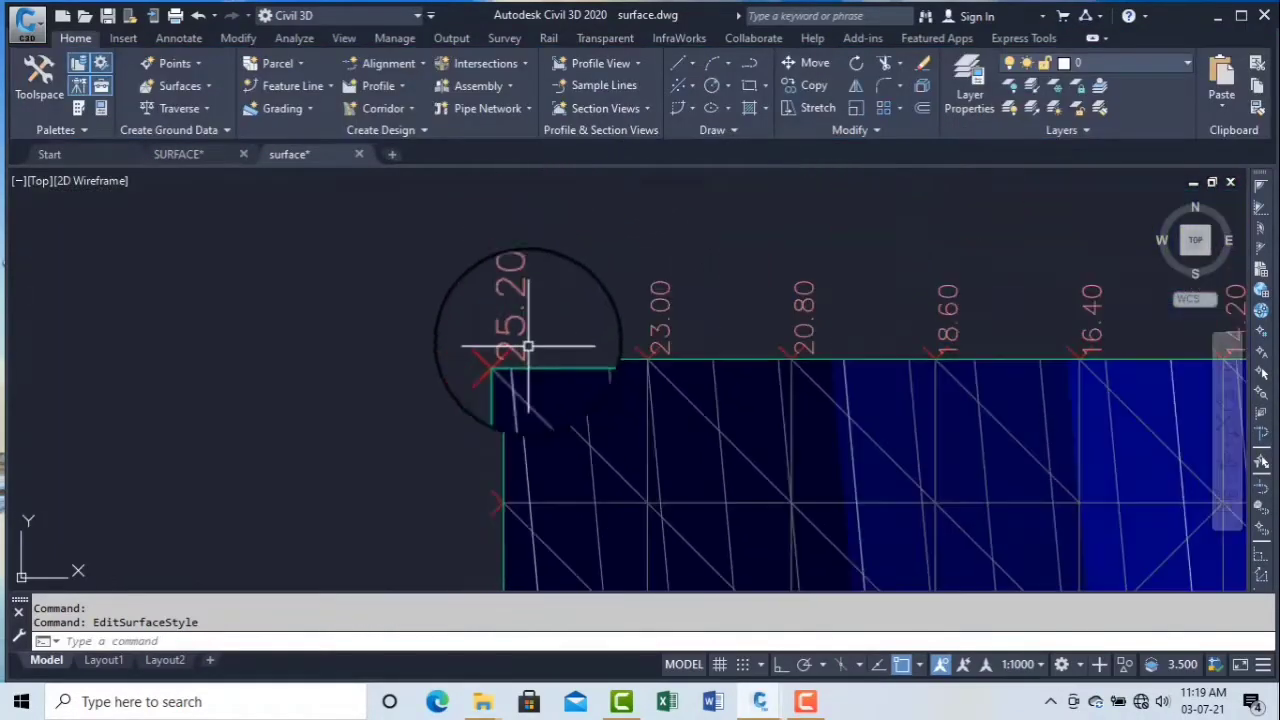
pyautogui.moveTo(712, 380)
pyautogui.mouseDown(button='middle')
pyautogui.moveTo(598, 355)
pyautogui.moveTo(631, 323)
pyautogui.moveTo(602, 315)
pyautogui.mouseUp(button='middle')
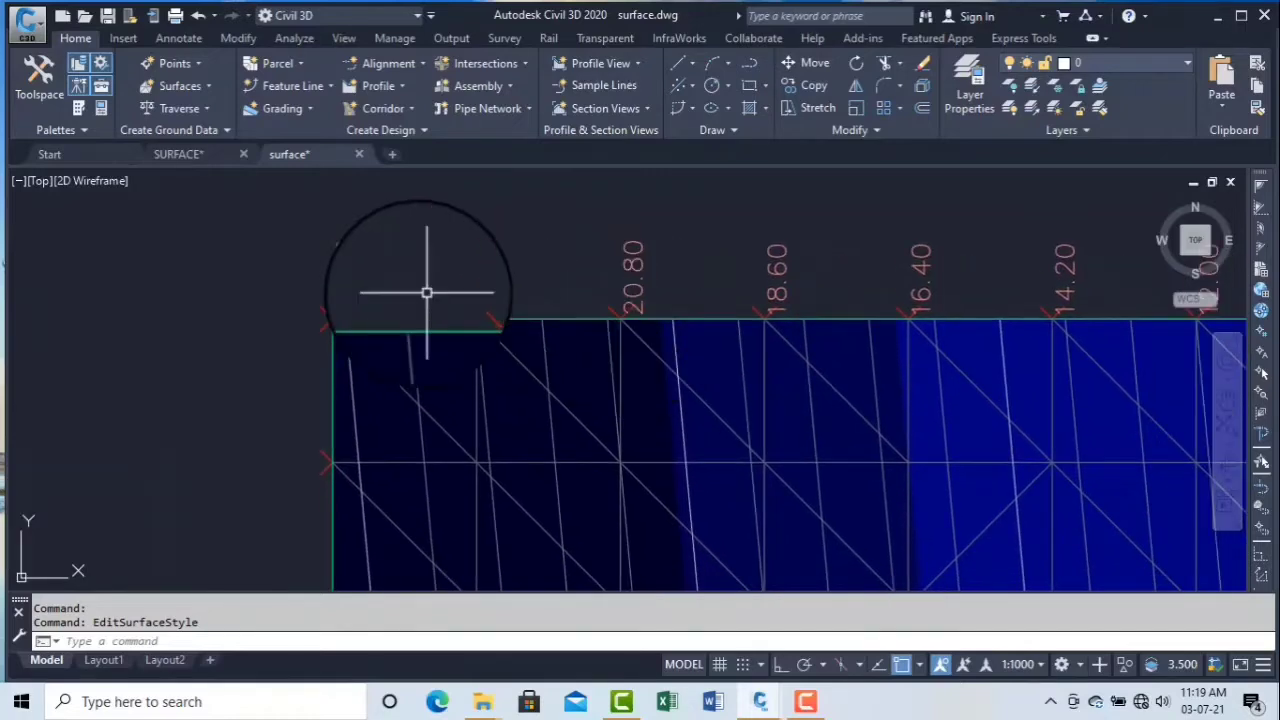
pyautogui.scroll(-1, 632, 311)
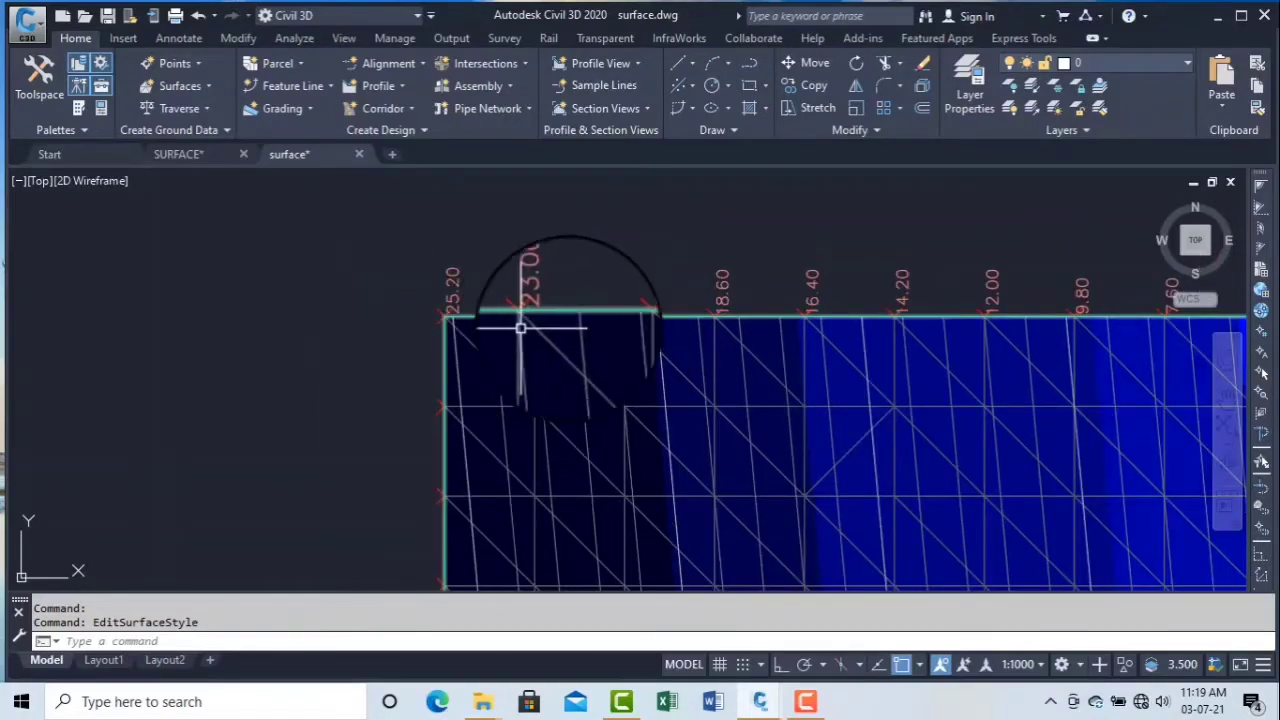
pyautogui.moveTo(646, 324); pyautogui.dragTo(580, 334, button='middle')
pyautogui.scroll(2, 590, 330)
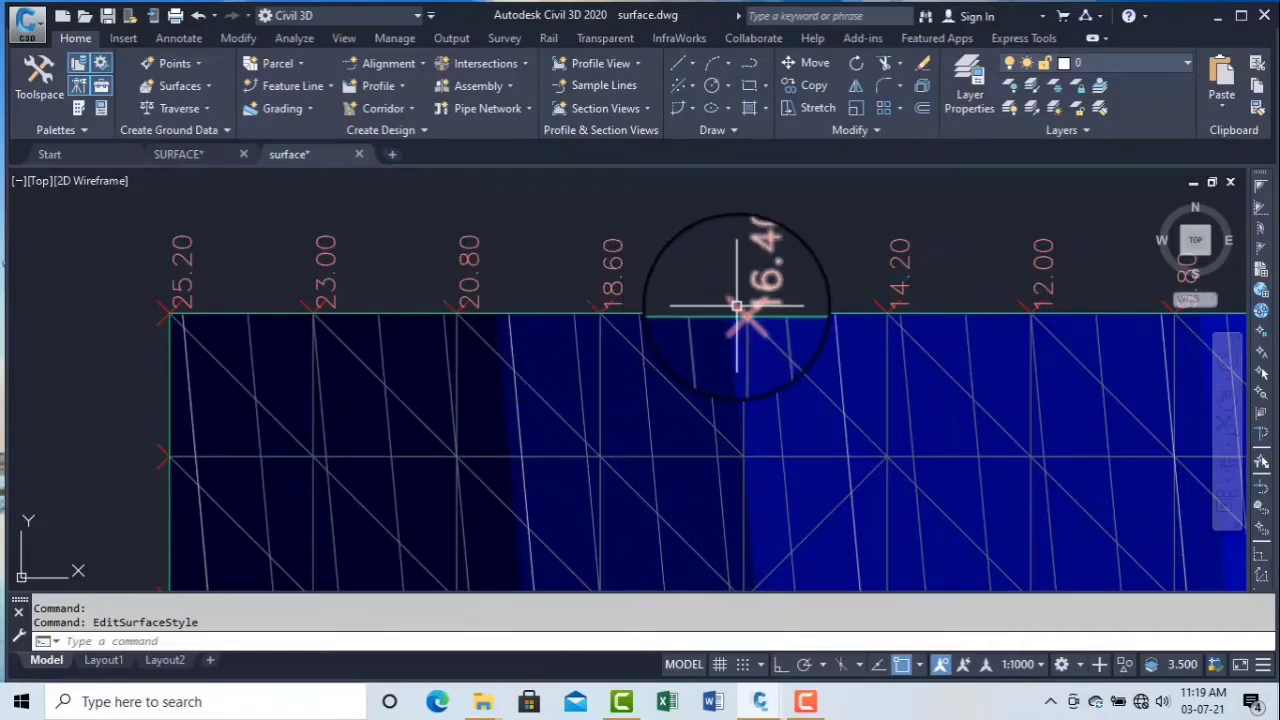
pyautogui.moveTo(668, 326); pyautogui.dragTo(620, 277, button='middle')
pyautogui.moveTo(737, 306); pyautogui.dragTo(568, 283, button='middle')
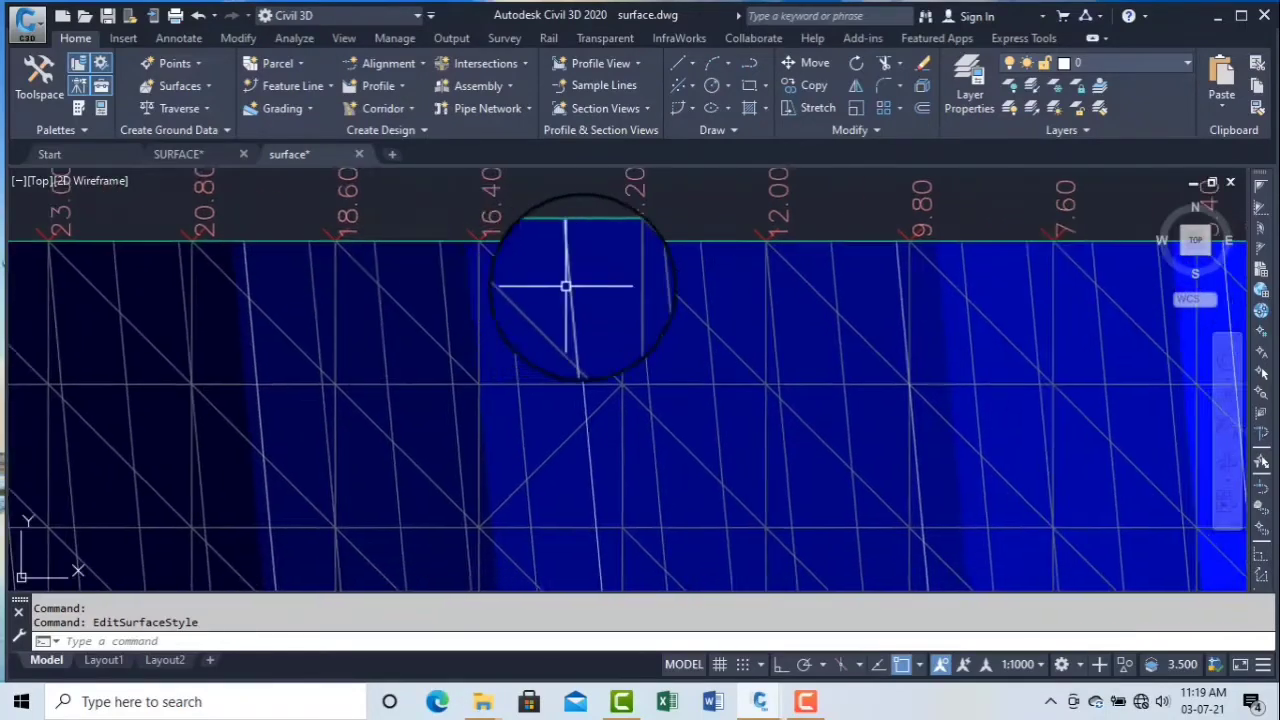
# Examine how the elevation shading varies across the whole surface from its west side to its east side
pyautogui.scroll(-2, 615, 284)
pyautogui.scroll(-1, 716, 283)
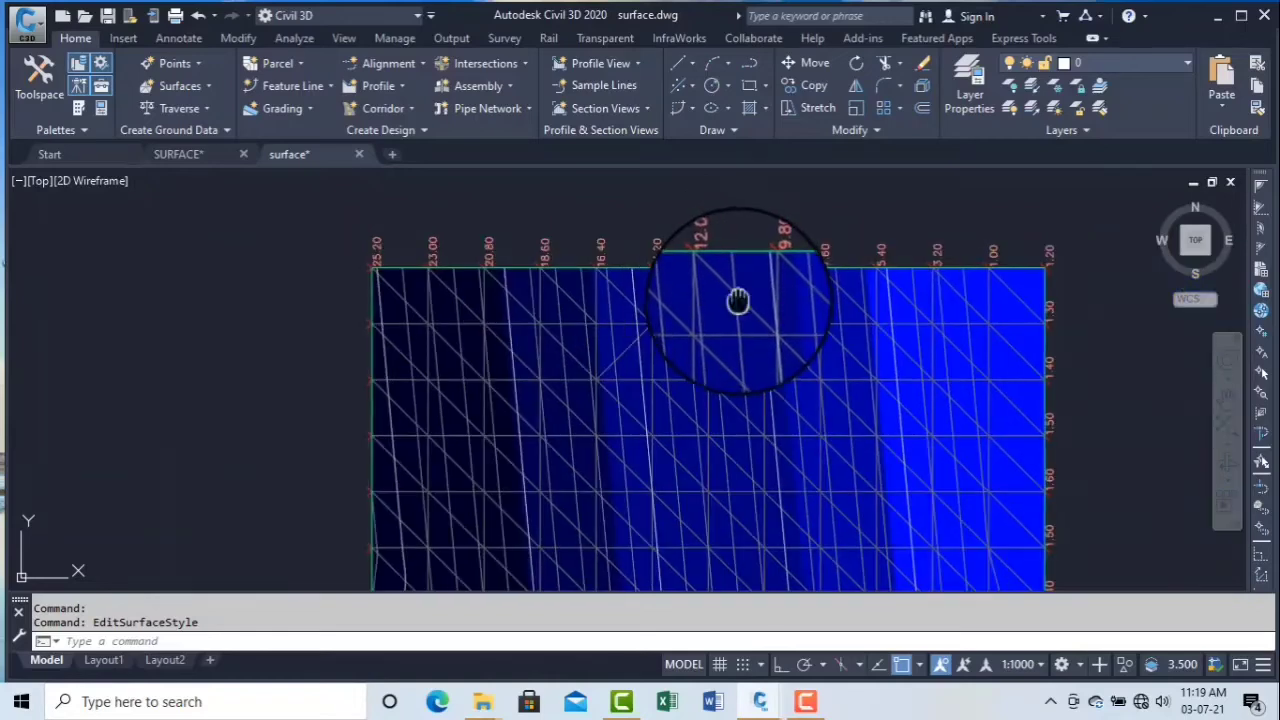
pyautogui.moveTo(737, 301); pyautogui.dragTo(717, 275, button='middle')
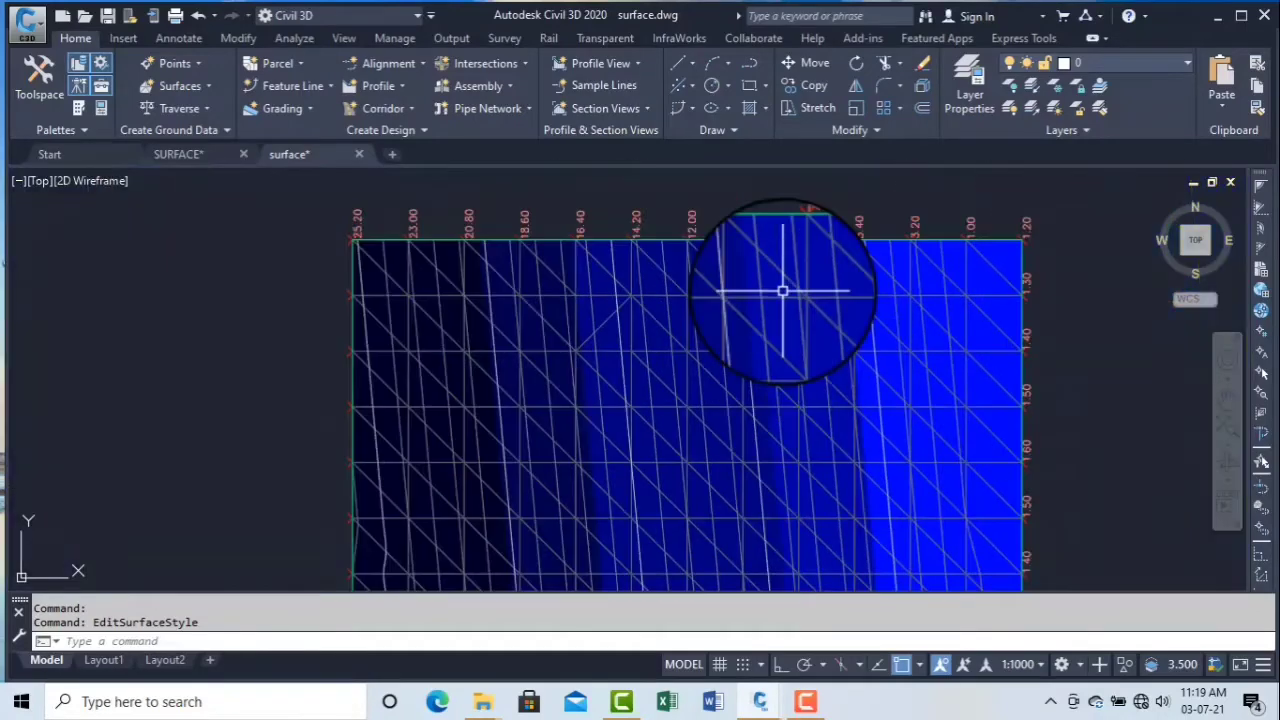
pyautogui.moveTo(710, 289); pyautogui.dragTo(587, 298, button='middle')
pyautogui.scroll(-1, 786, 286)
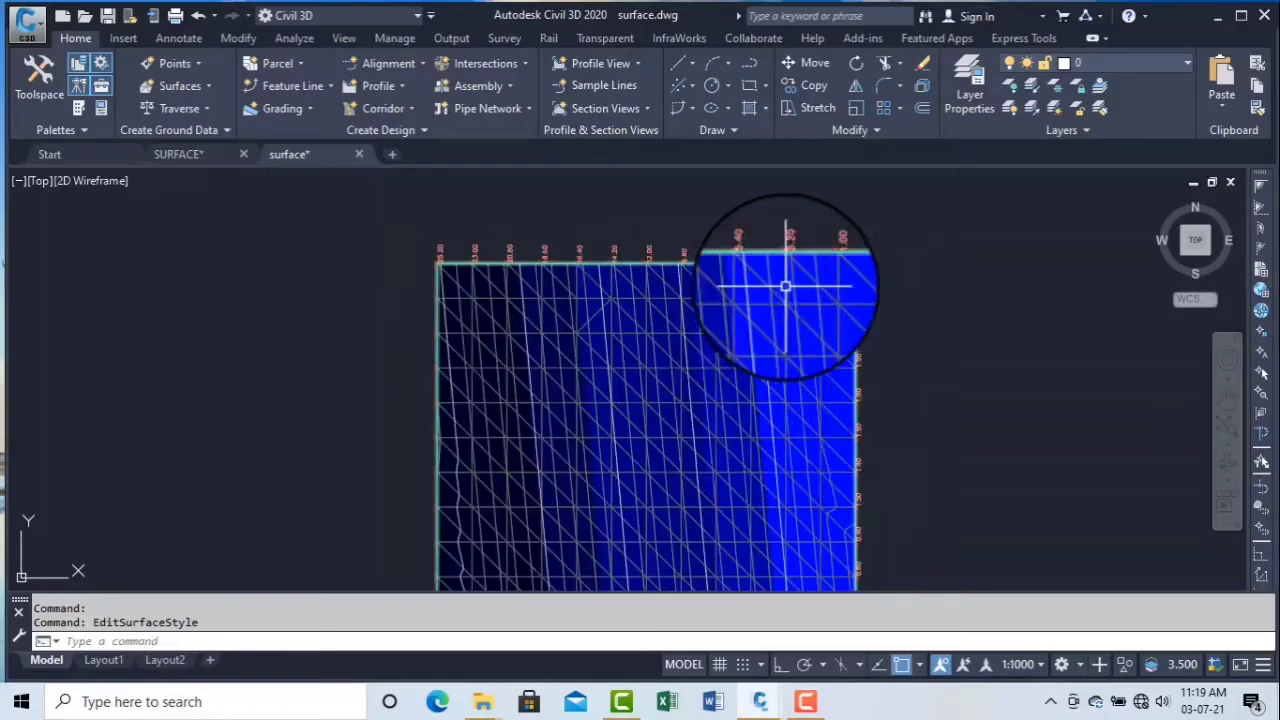
pyautogui.moveTo(779, 419); pyautogui.dragTo(738, 269, button='middle')
pyautogui.moveTo(803, 450); pyautogui.dragTo(817, 503, button='middle')
pyautogui.scroll(-1, 785, 409)
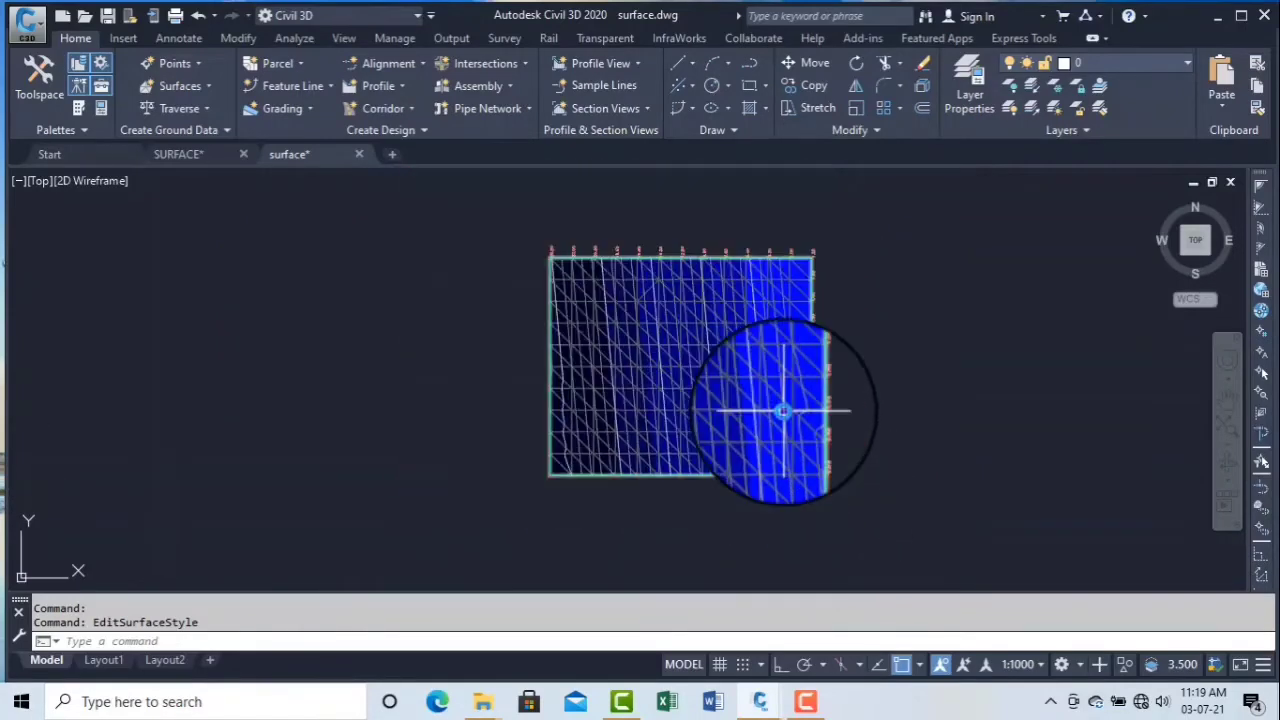
pyautogui.moveTo(664, 349); pyautogui.dragTo(784, 397, button='middle')
pyautogui.scroll(1, 694, 402)
pyautogui.scroll(1, 694, 402)
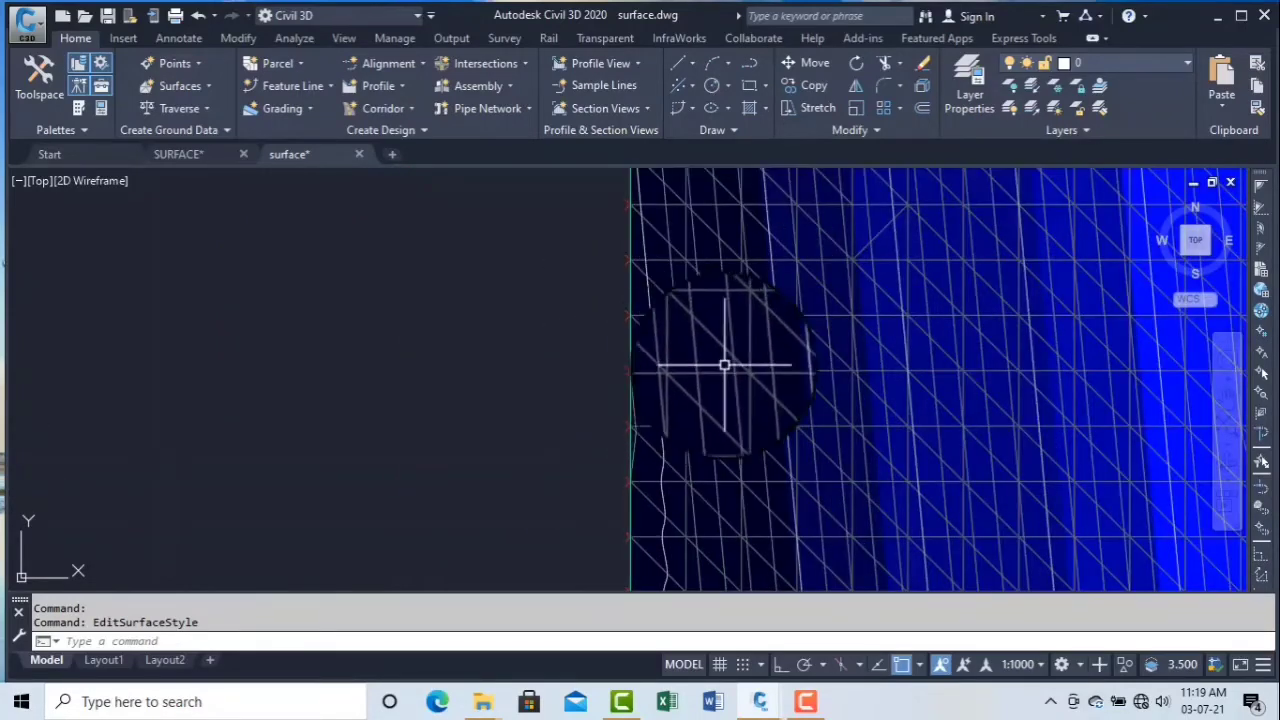
pyautogui.scroll(-1, 701, 355)
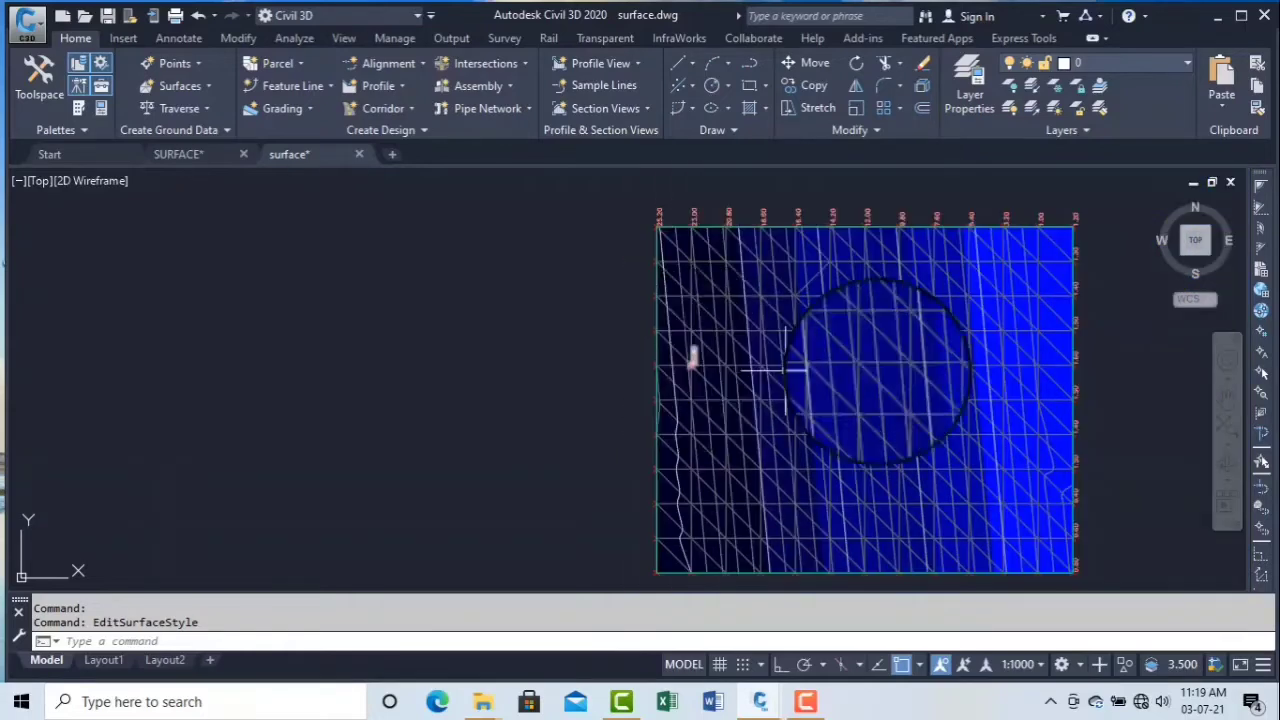
pyautogui.scroll(-1, 1033, 384)
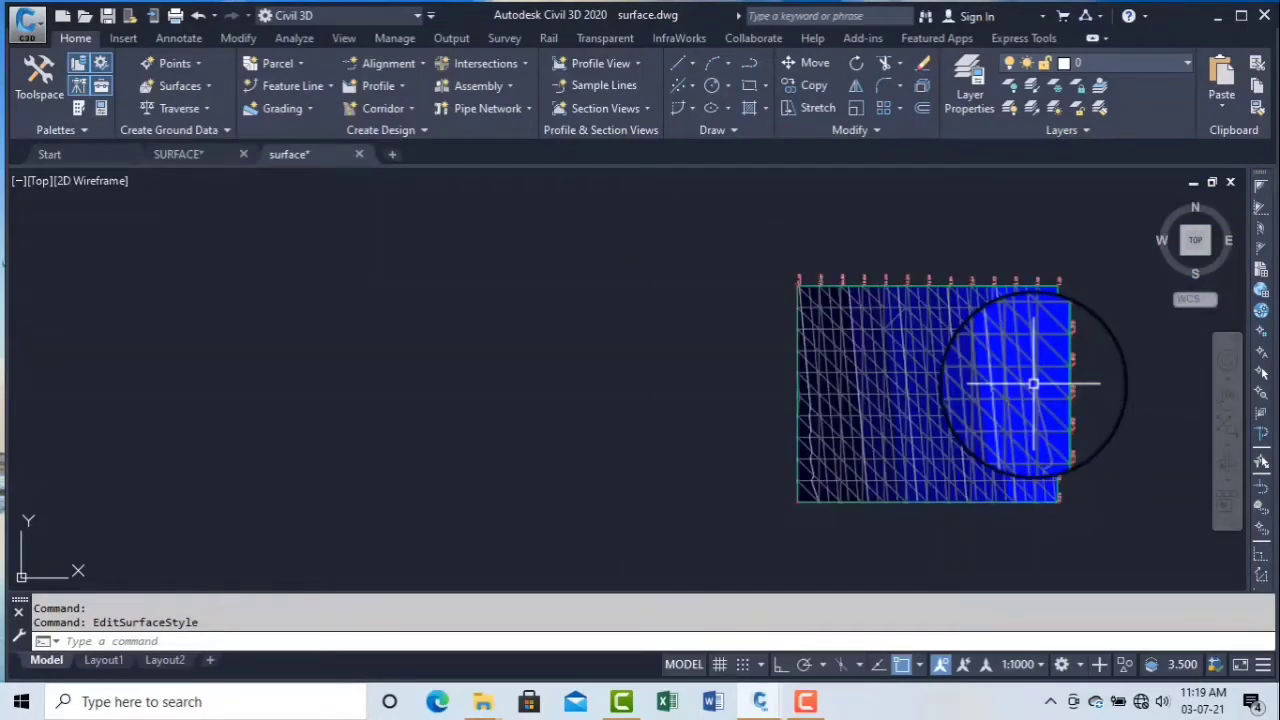
# Compare the spot levels and shading at the surface's northeast corner with those at the northwest corner
pyautogui.scroll(8, 871, 349)
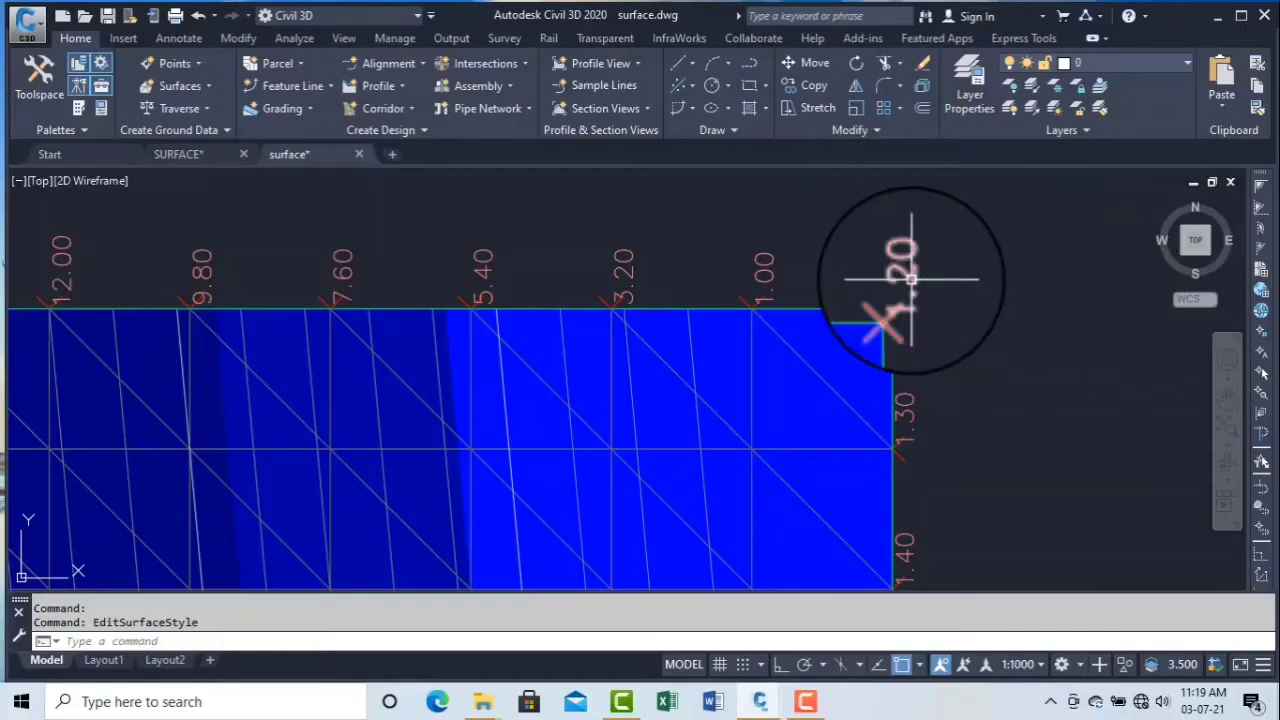
pyautogui.scroll(5, 916, 292)
pyautogui.scroll(-9, 982, 305)
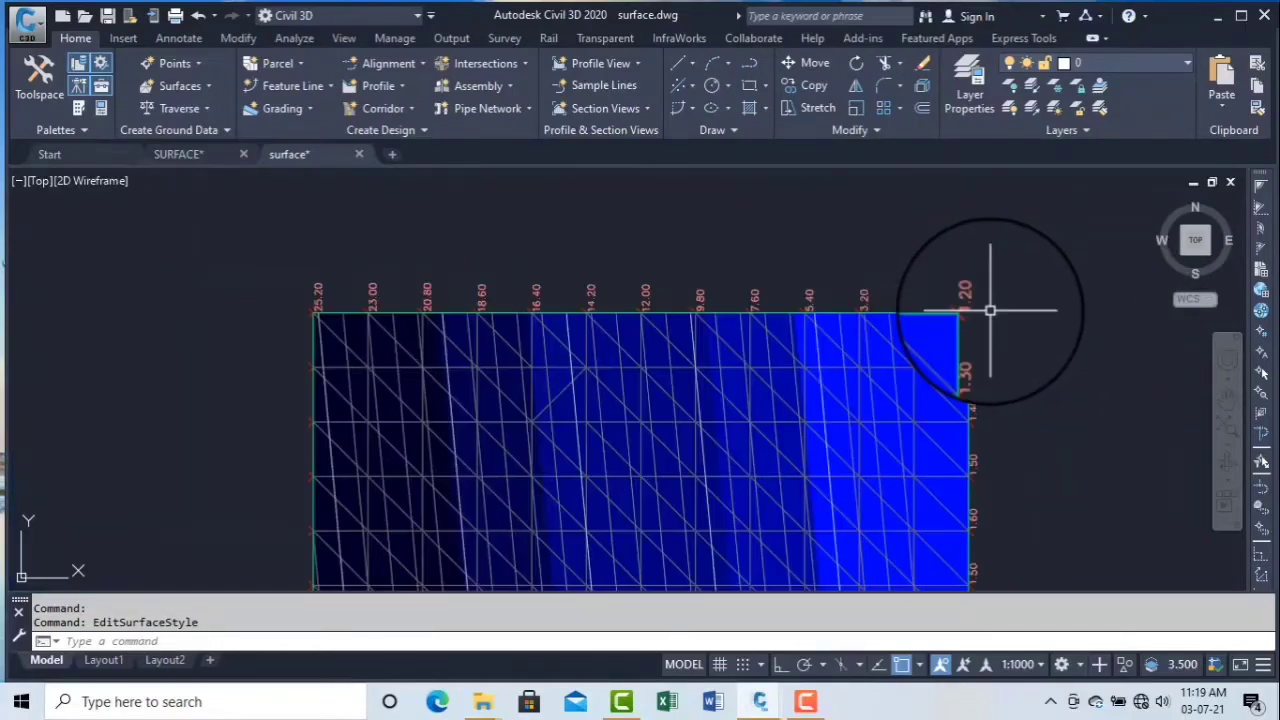
pyautogui.scroll(4, 429, 300)
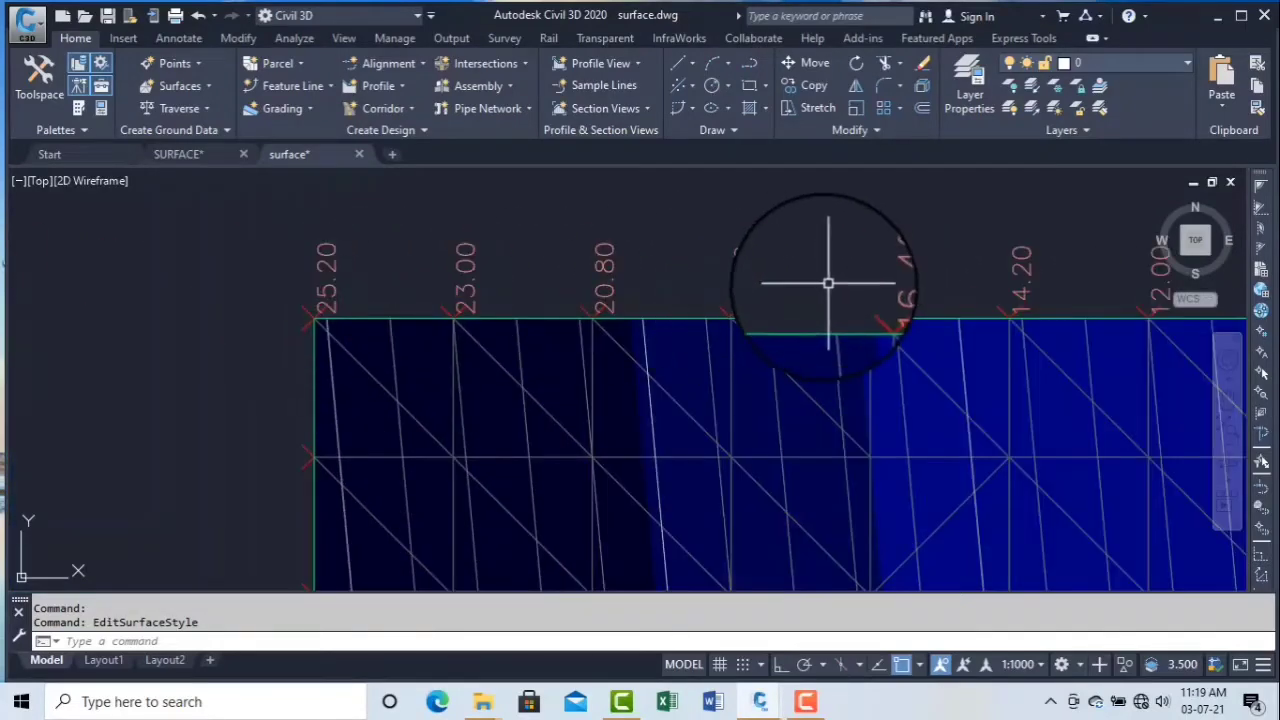
pyautogui.scroll(-5, 460, 285)
pyautogui.moveTo(533, 381)
pyautogui.mouseDown(button='middle')
pyautogui.moveTo(561, 397)
pyautogui.moveTo(639, 305)
pyautogui.mouseUp(button='middle')
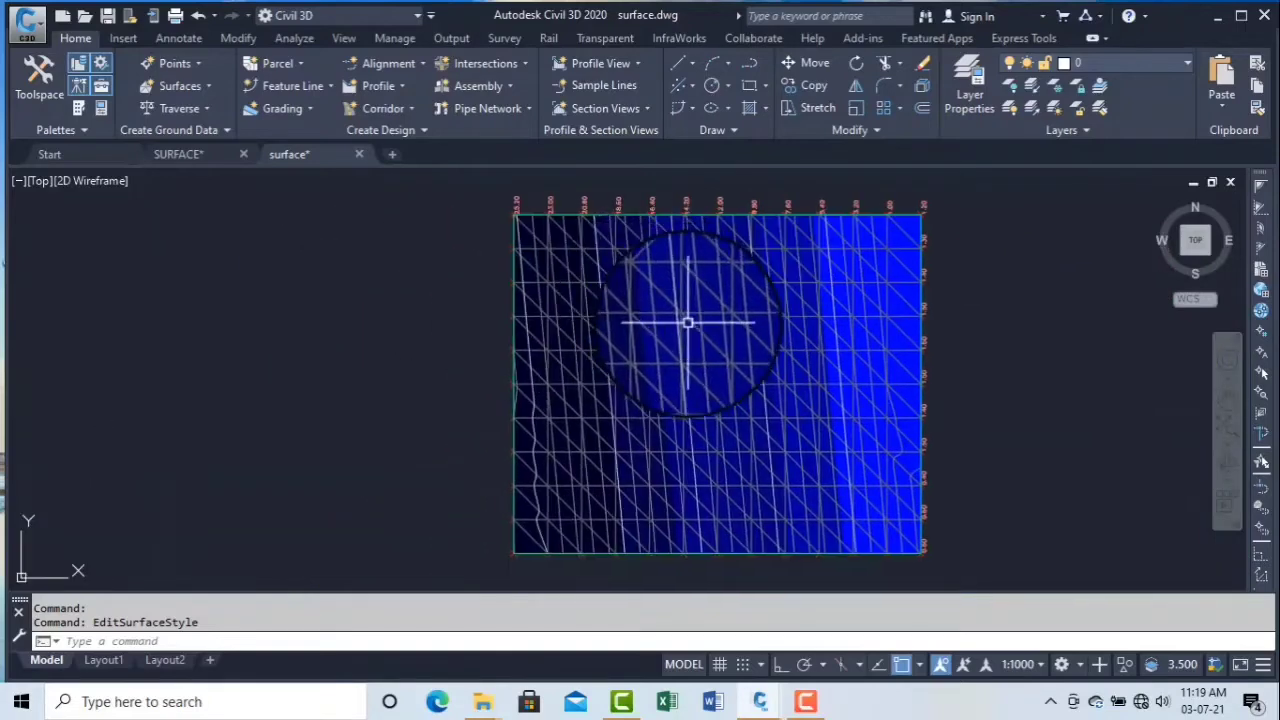
pyautogui.moveTo(798, 321); pyautogui.dragTo(930, 339, button='middle')
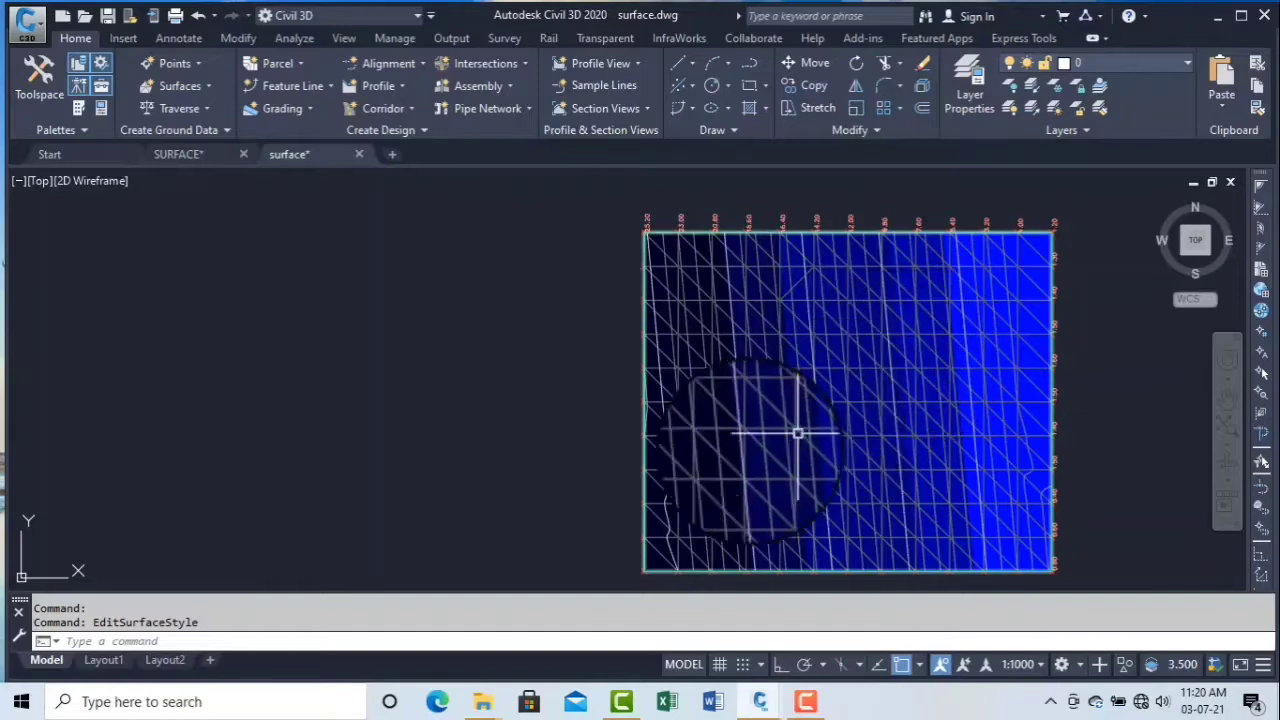
pyautogui.click(677, 388)
pyautogui.click(778, 430)
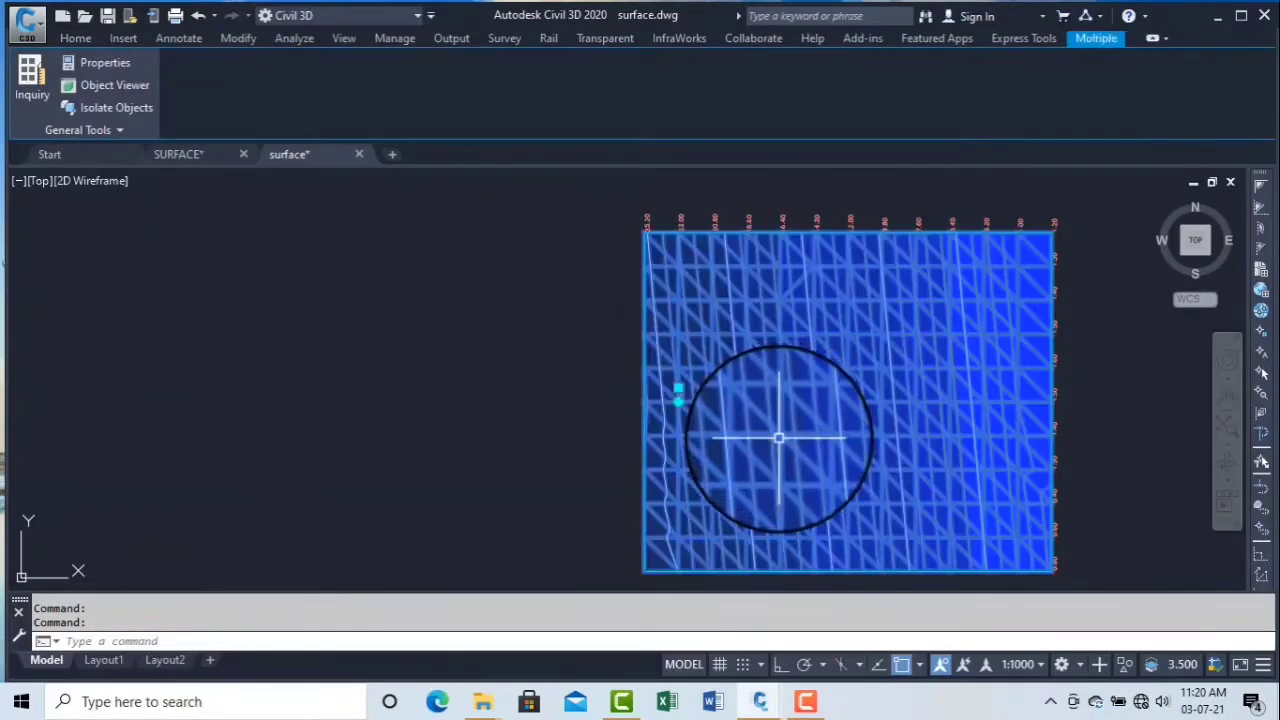
pyautogui.rightClick(787, 437)
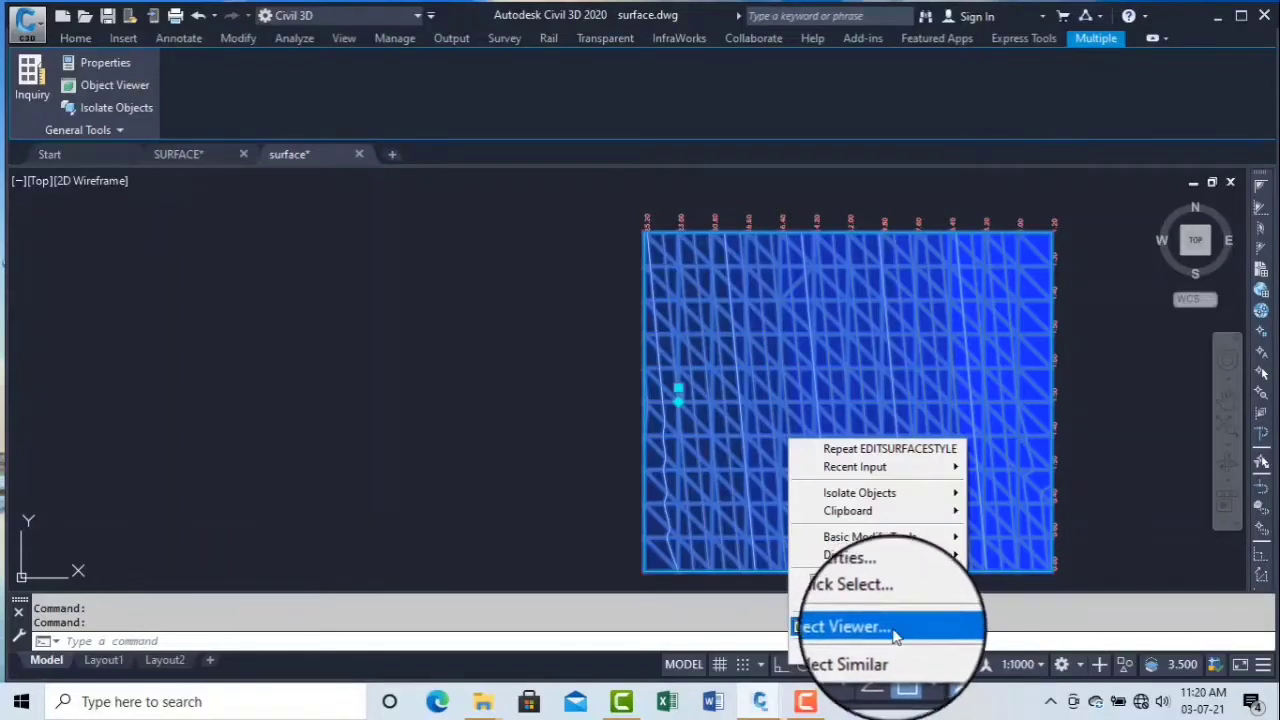
pyautogui.press('Escape')
pyautogui.press('Escape')
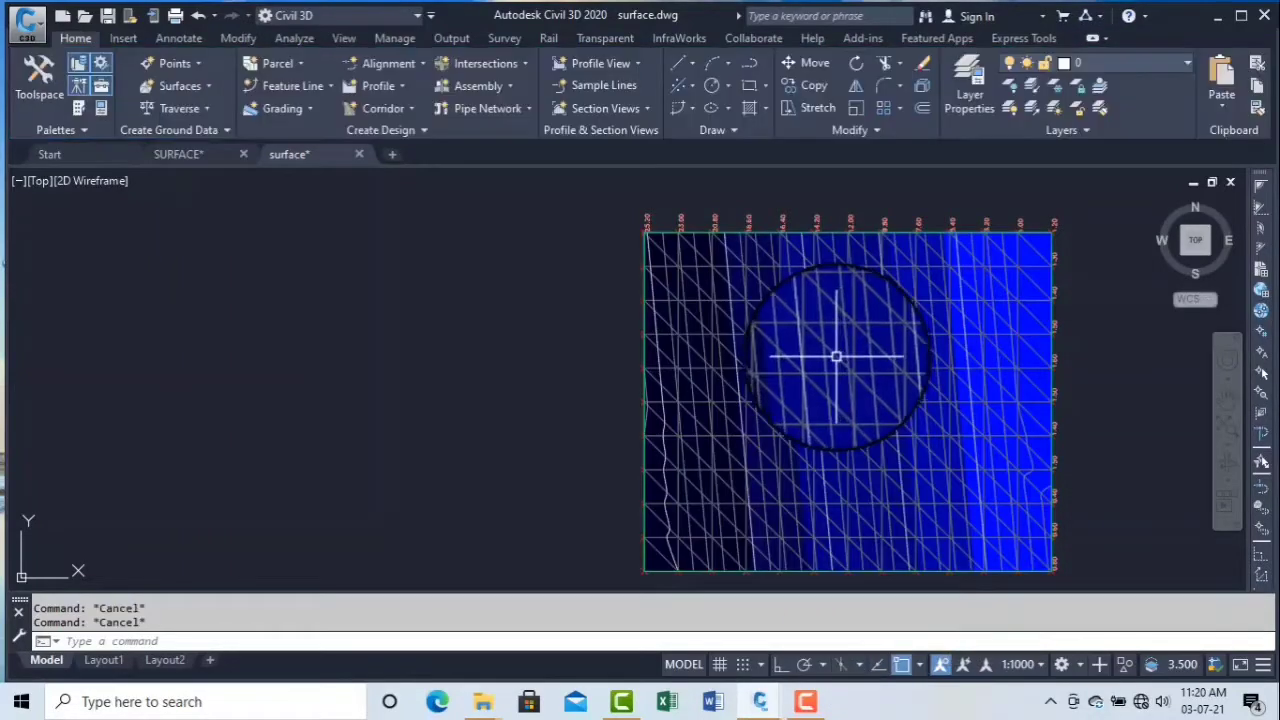
# Edit the surface's style to turn off Elevations and turn on Slope Arrows in the plan display, then apply and accept
pyautogui.click(838, 357)
pyautogui.rightClick(842, 369)
pyautogui.click(945, 600)
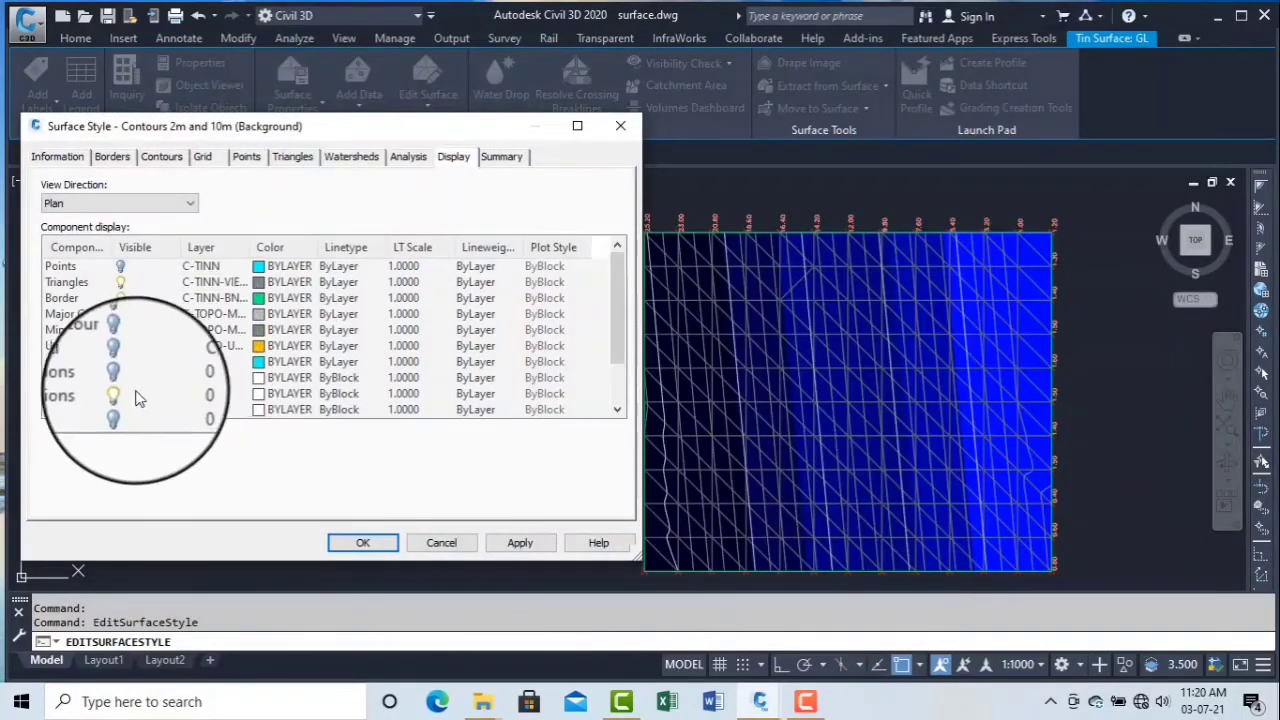
pyautogui.click(120, 395)
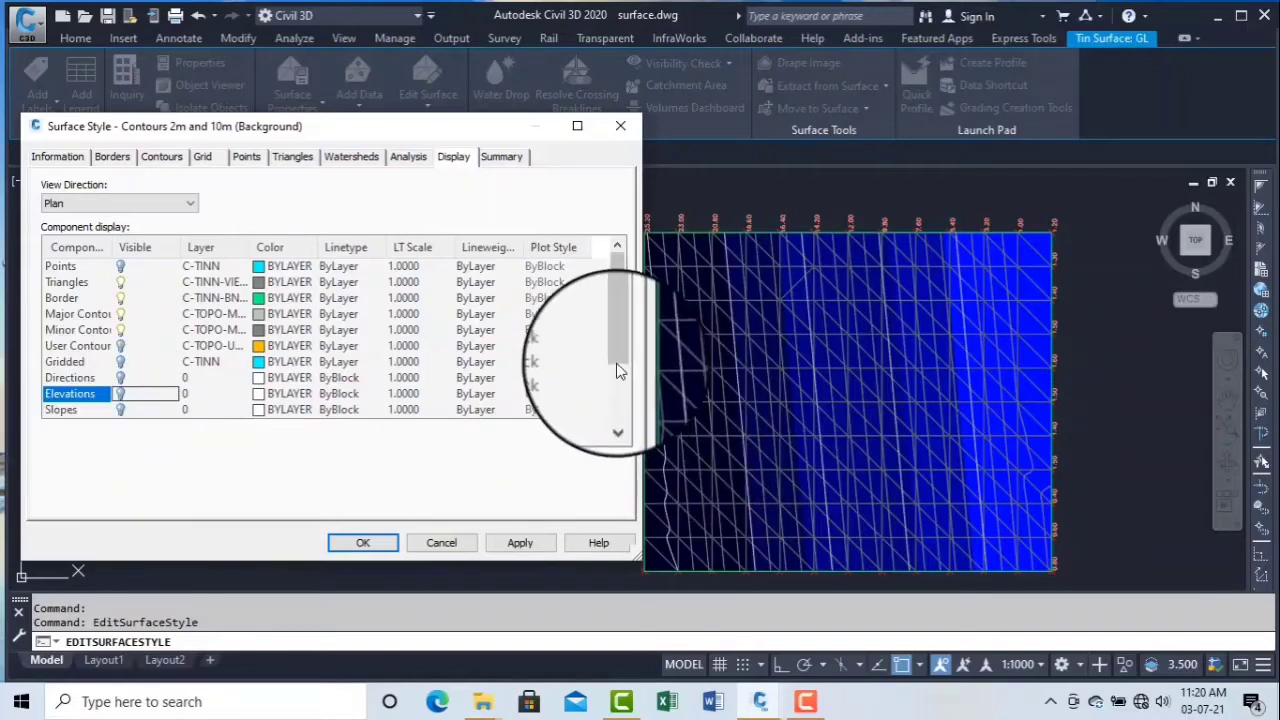
pyautogui.moveTo(618, 362); pyautogui.dragTo(621, 387)
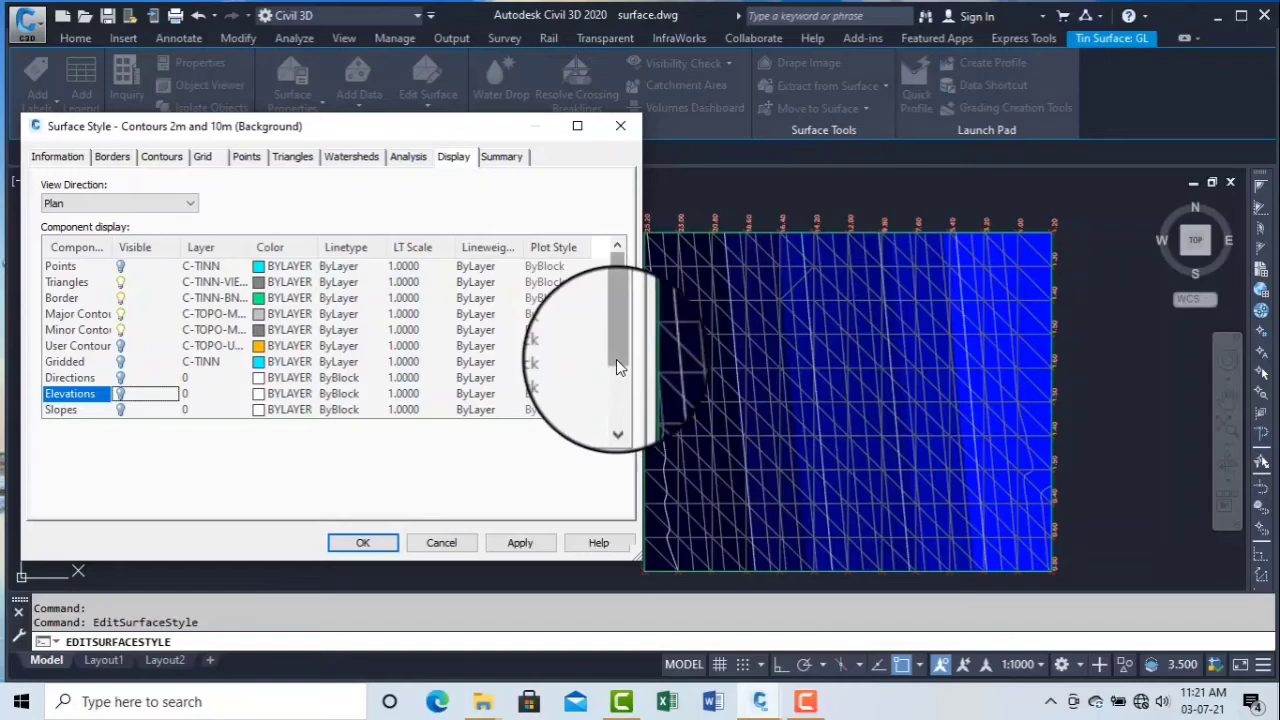
pyautogui.moveTo(616, 359); pyautogui.dragTo(619, 413)
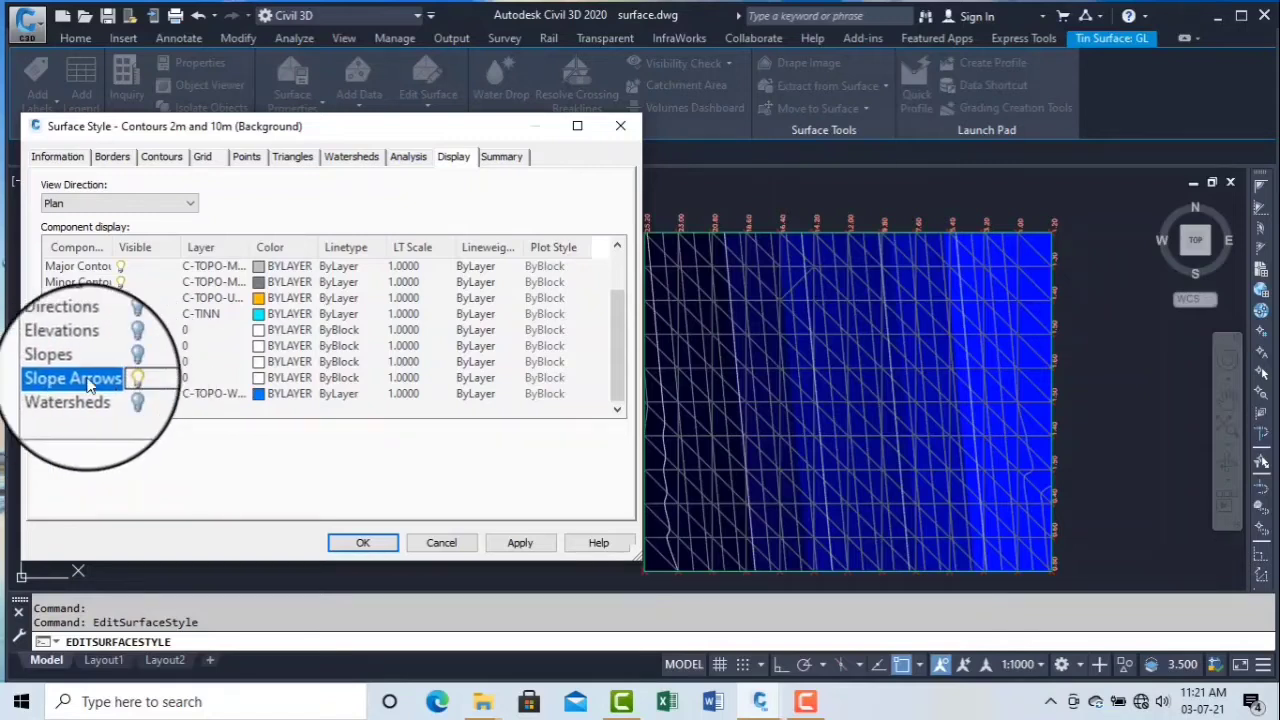
pyautogui.click(520, 543)
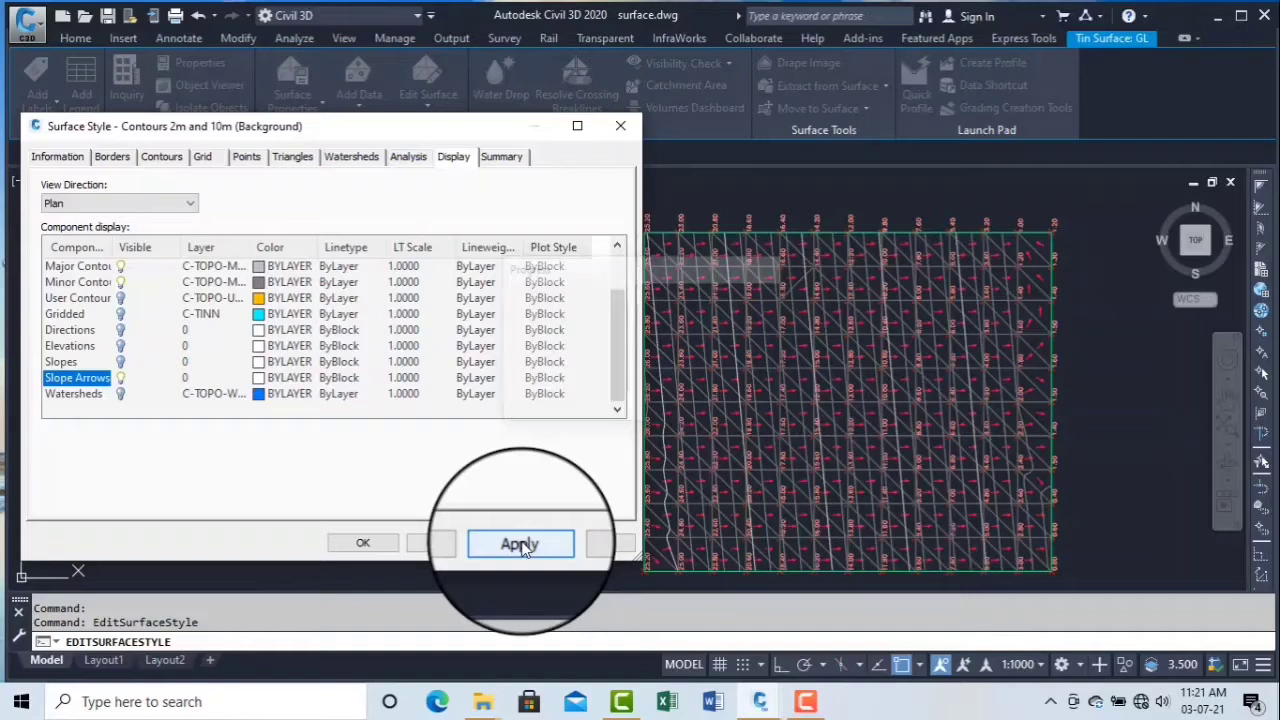
pyautogui.click(390, 540)
# Examine the slope arrow directions against the spot levels across the surface and up its east side to the northeast corner
pyautogui.scroll(5, 740, 385)
pyautogui.scroll(-3, 668, 329)
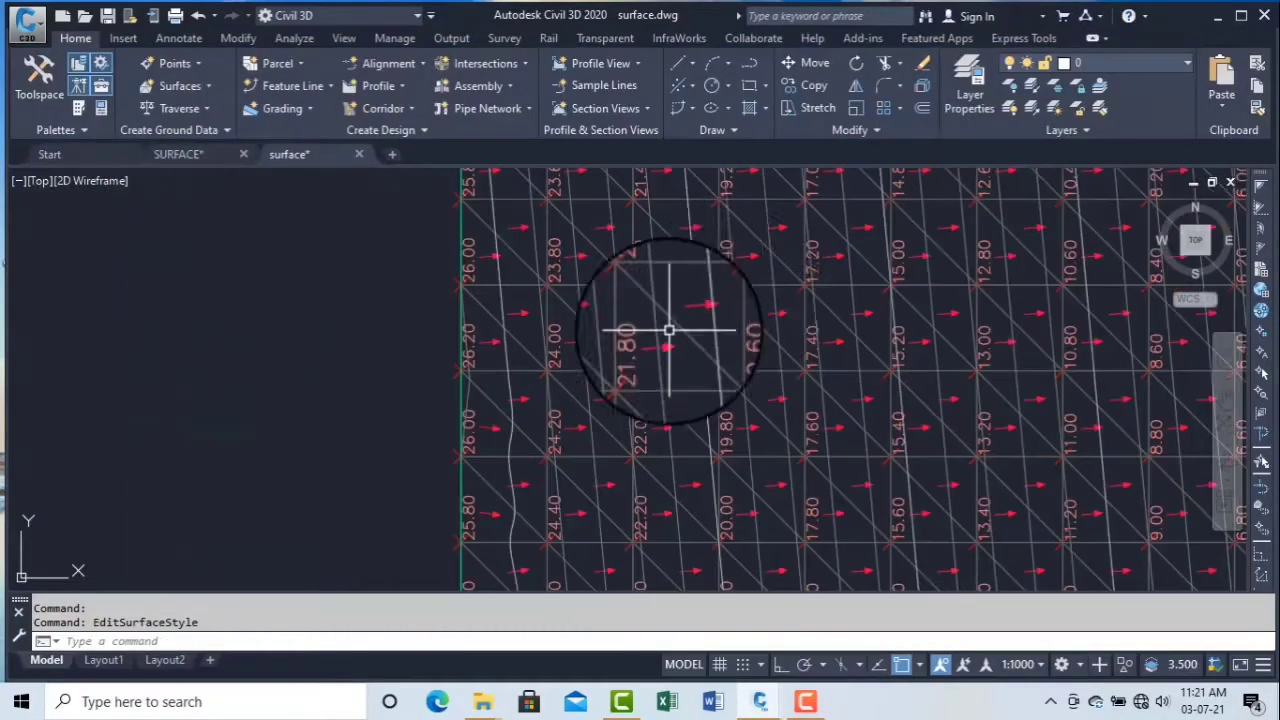
pyautogui.scroll(3, 727, 295)
pyautogui.scroll(2, 727, 297)
pyautogui.scroll(-8, 700, 340)
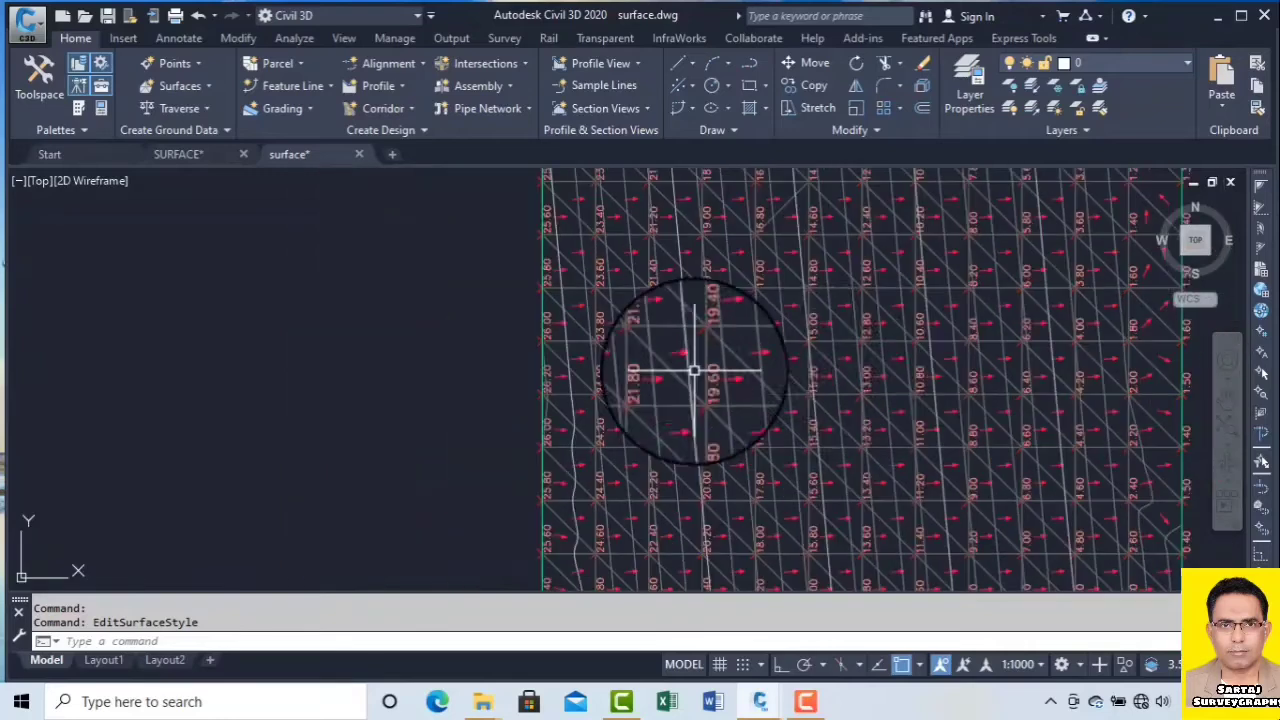
pyautogui.scroll(6, 837, 380)
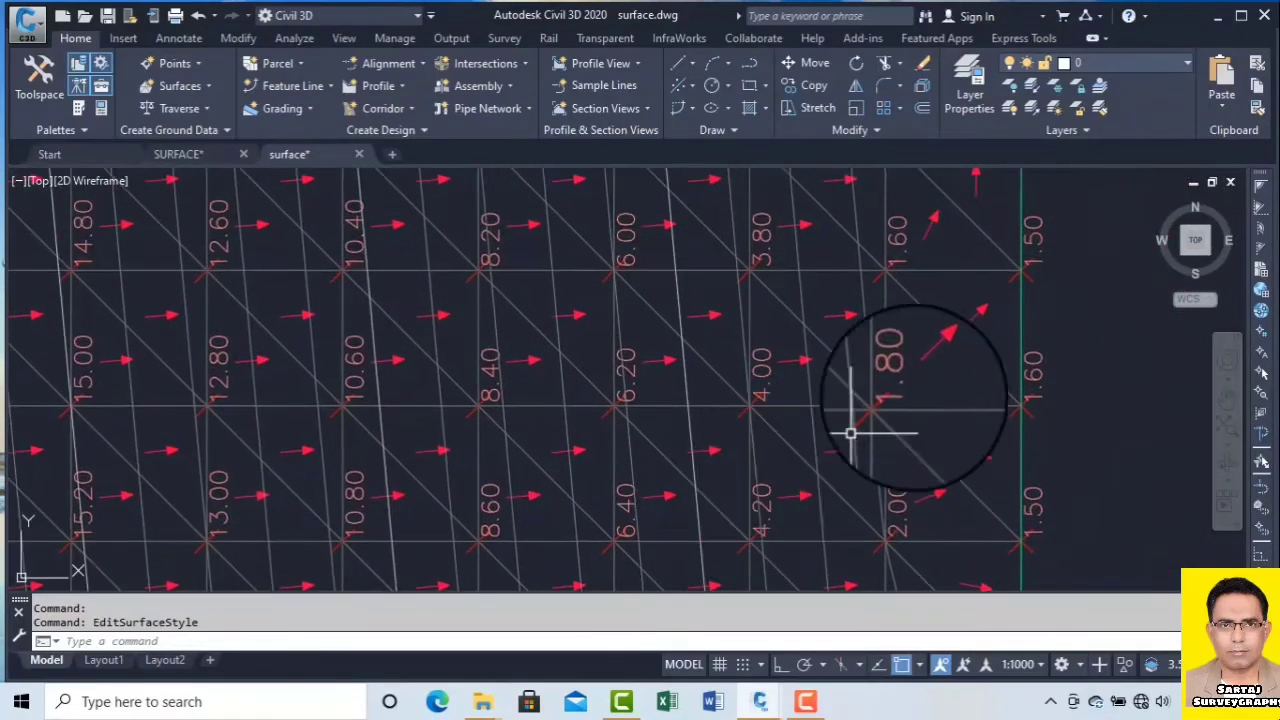
pyautogui.moveTo(919, 320); pyautogui.dragTo(861, 459, button='middle')
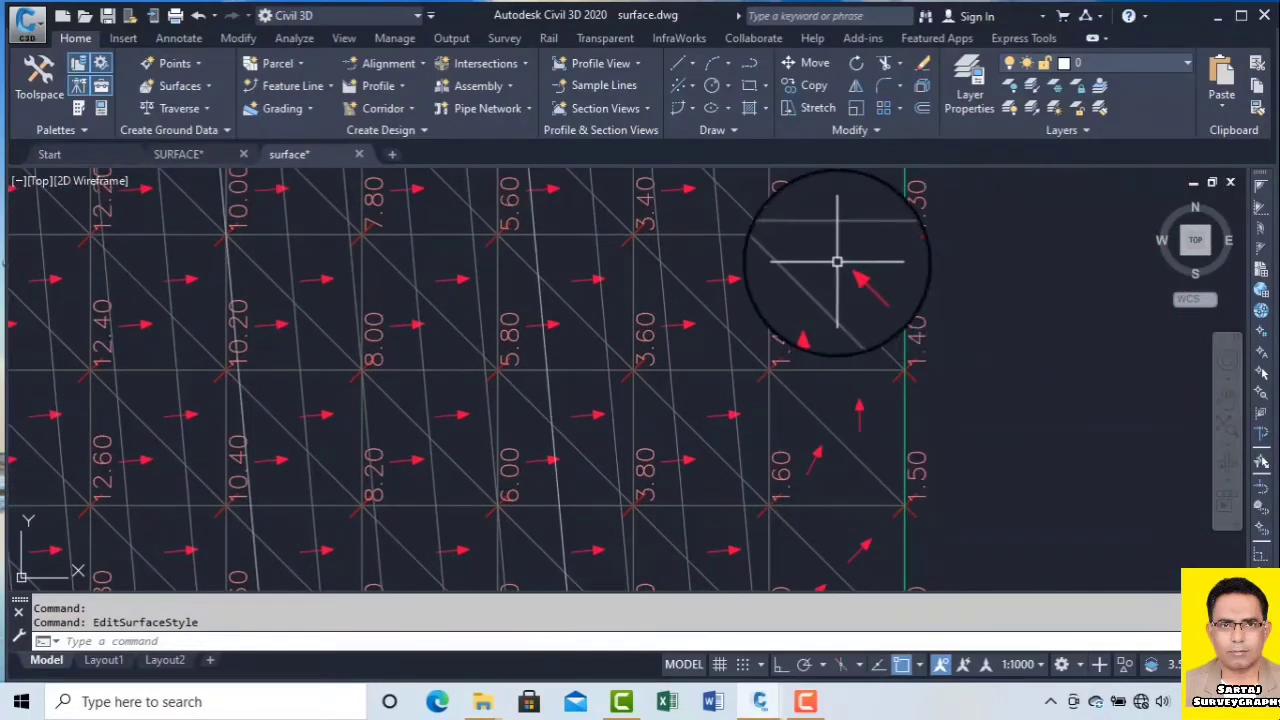
pyautogui.moveTo(837, 262); pyautogui.dragTo(846, 322, button='middle')
pyautogui.moveTo(817, 233); pyautogui.dragTo(843, 288, button='middle')
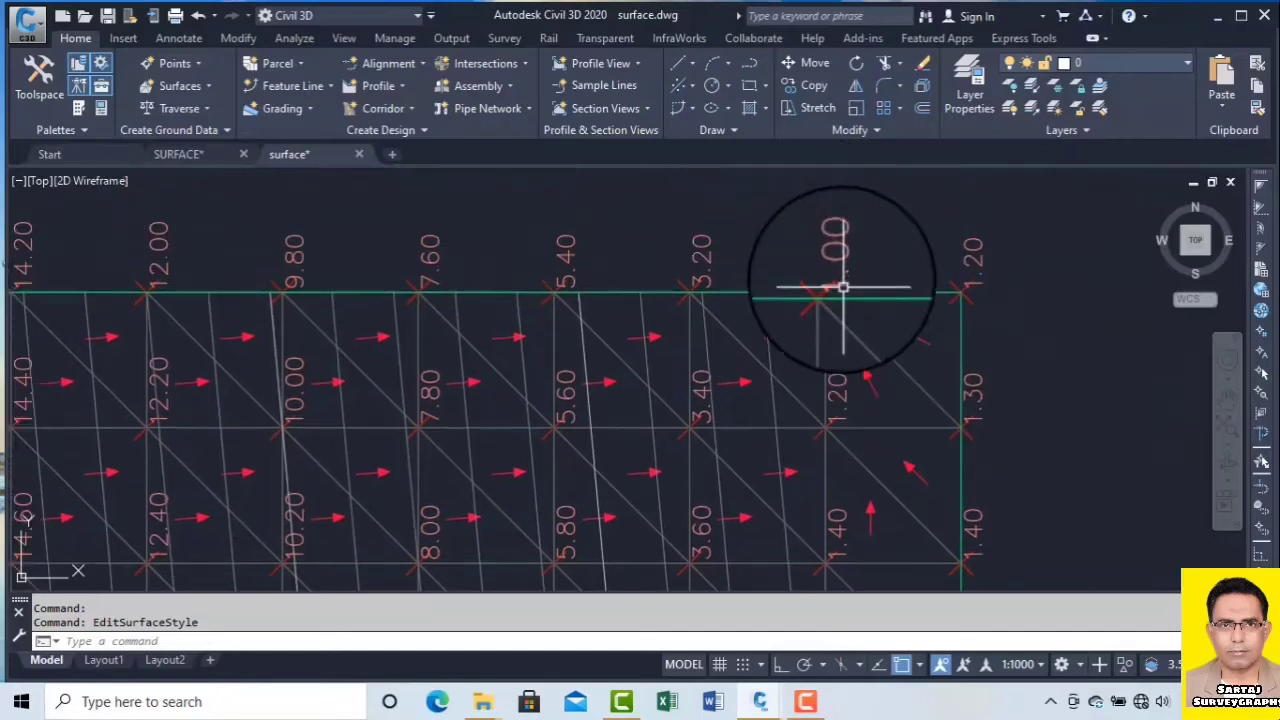
# Compare the slope arrow directions with the spot levels at the surface's northeast and southwest corners and along its south edge
pyautogui.scroll(-2, 840, 290)
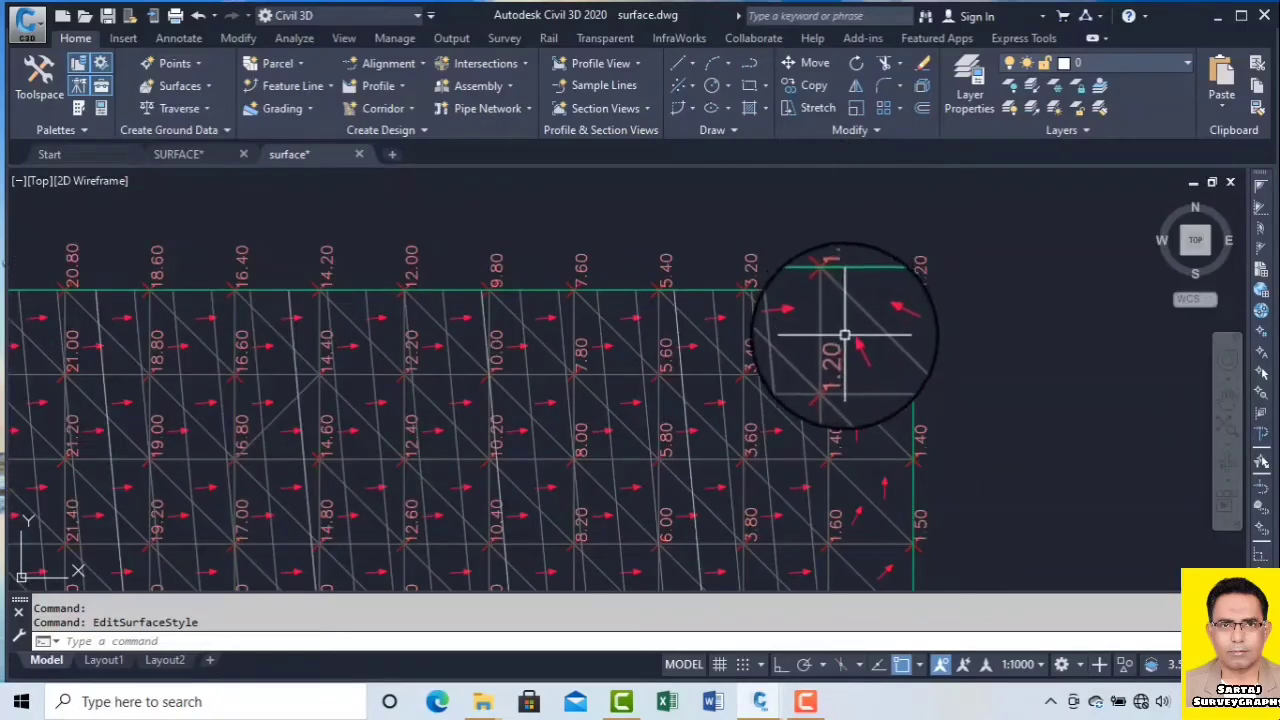
pyautogui.moveTo(845, 336)
pyautogui.mouseDown(button='middle')
pyautogui.moveTo(863, 286)
pyautogui.moveTo(751, 380)
pyautogui.mouseUp(button='middle')
pyautogui.scroll(3, 834, 272)
pyautogui.scroll(-3, 866, 443)
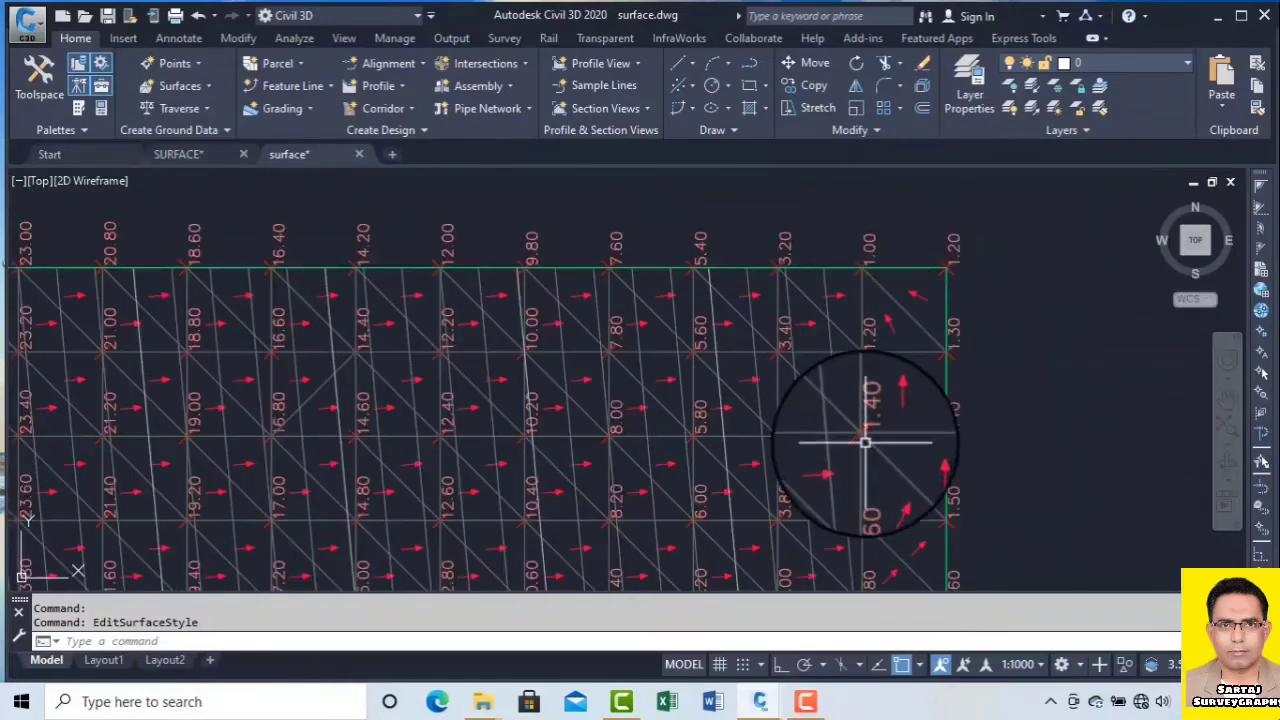
pyautogui.scroll(-3, 660, 374)
pyautogui.scroll(3, 586, 513)
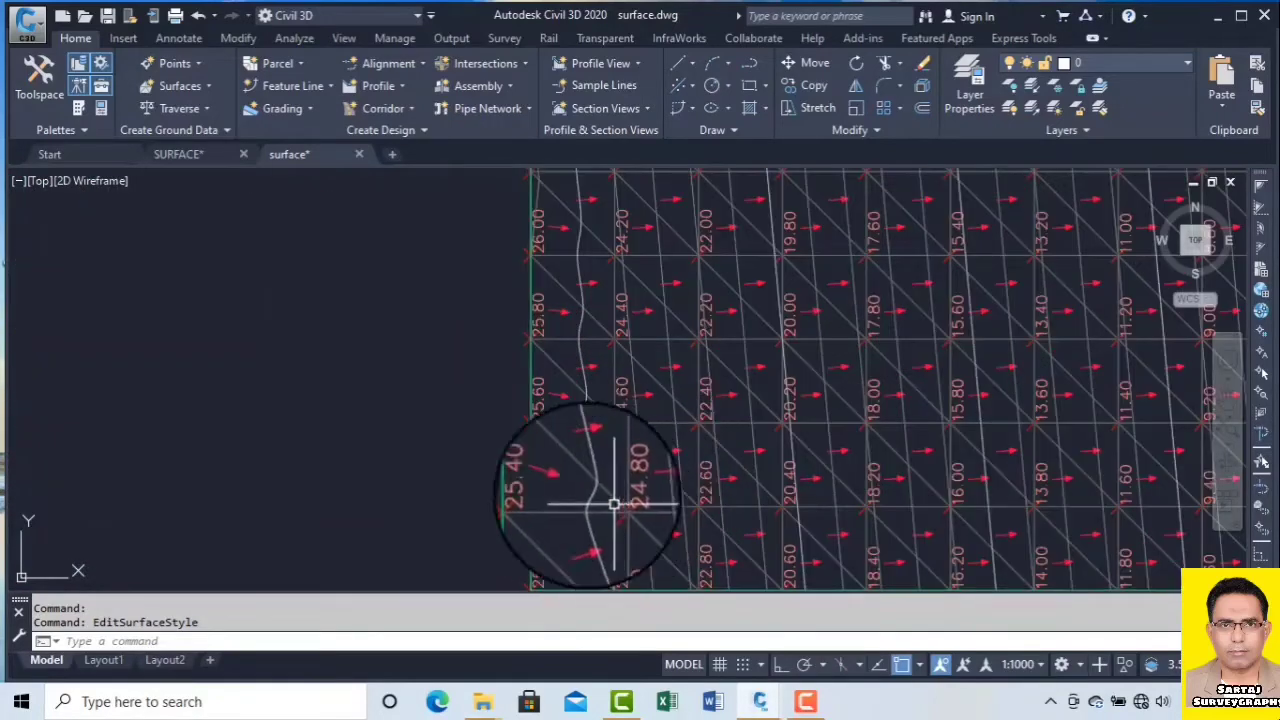
pyautogui.moveTo(614, 500); pyautogui.dragTo(560, 390, button='middle')
pyautogui.scroll(2, 565, 456)
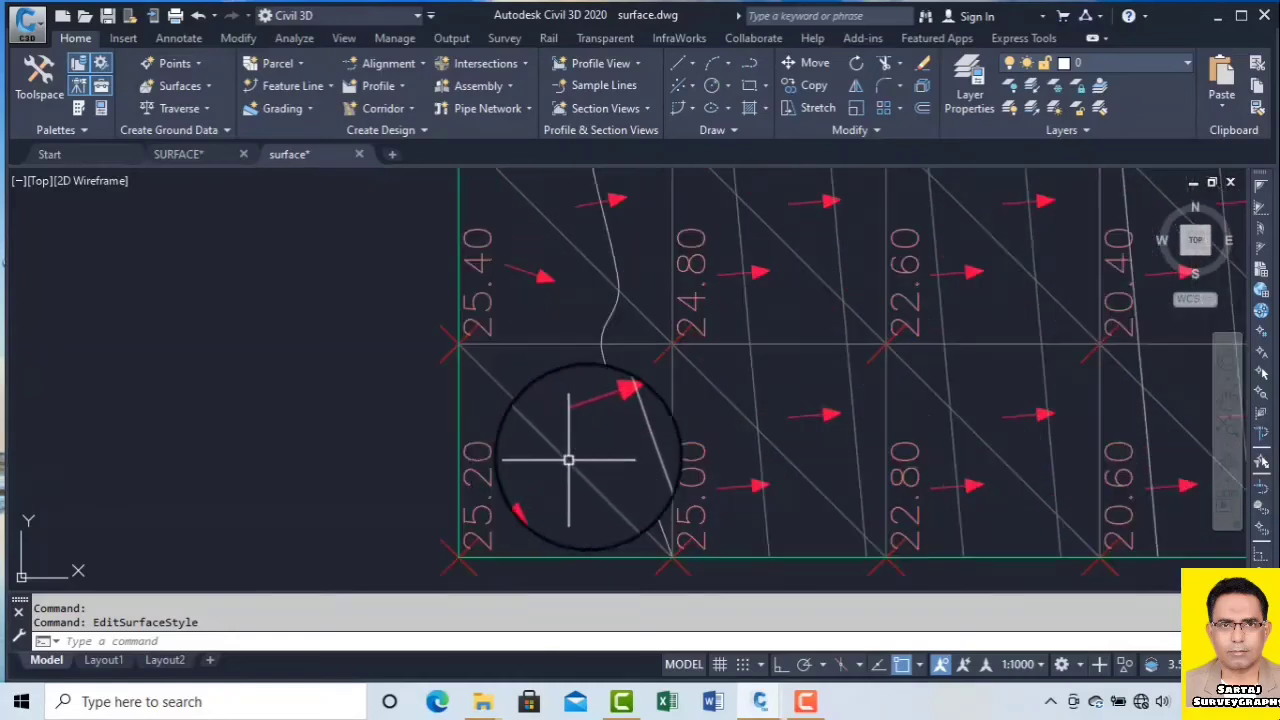
pyautogui.scroll(-2, 596, 455)
pyautogui.moveTo(757, 465); pyautogui.dragTo(550, 512, button='middle')
pyautogui.scroll(-4, 840, 440)
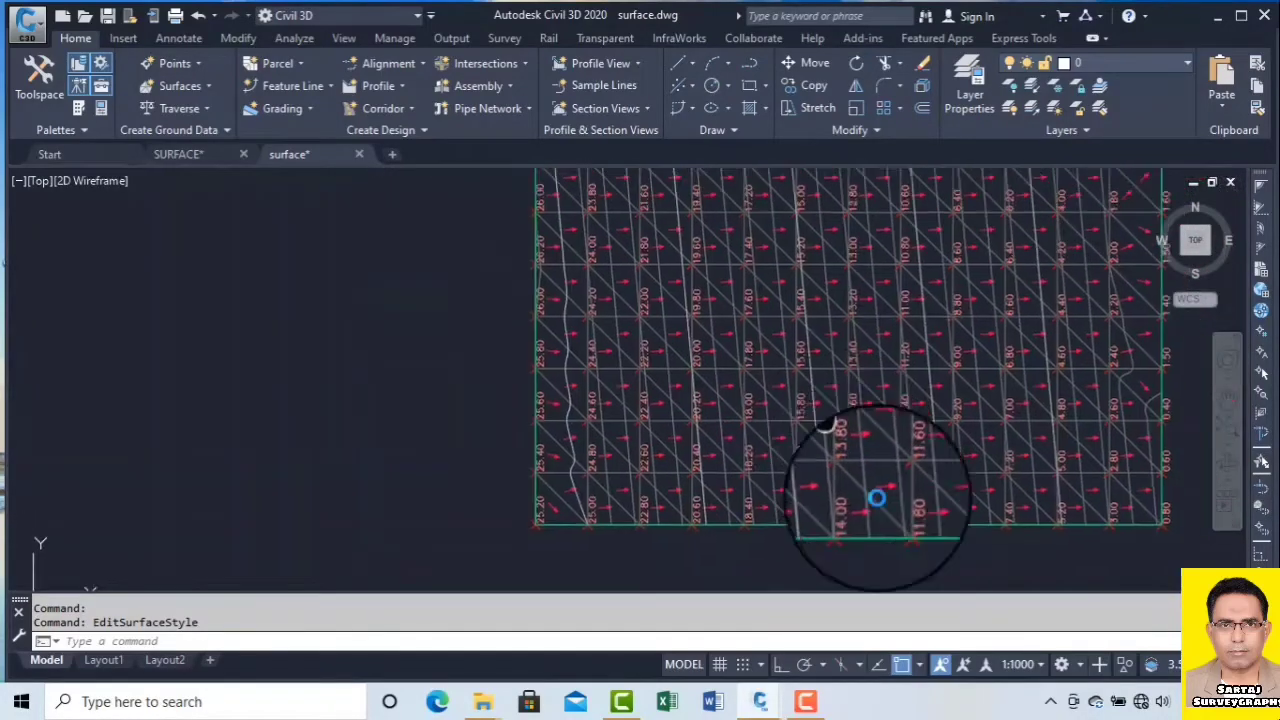
pyautogui.scroll(1, 910, 388)
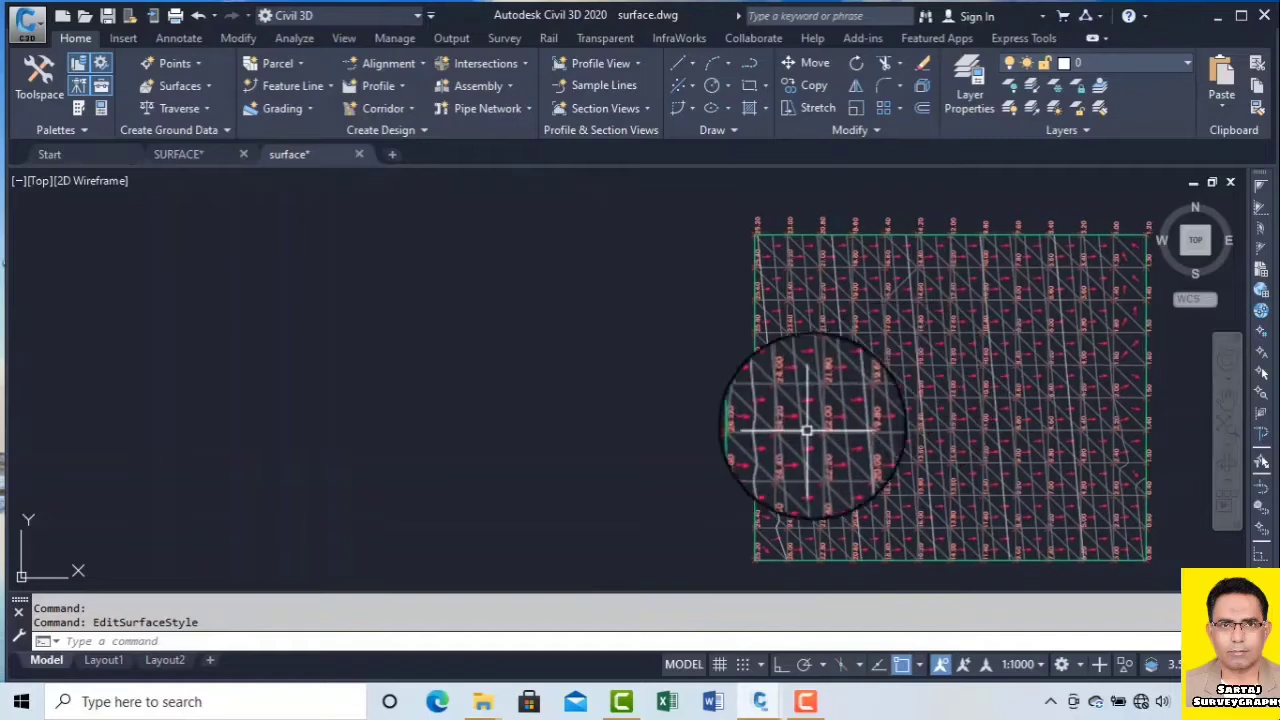
# Examine the slope arrows across the middle of the surface between its west and east edges
pyautogui.scroll(4, 857, 420)
pyautogui.moveTo(857, 420); pyautogui.dragTo(735, 408, button='middle')
pyautogui.scroll(-6, 860, 369)
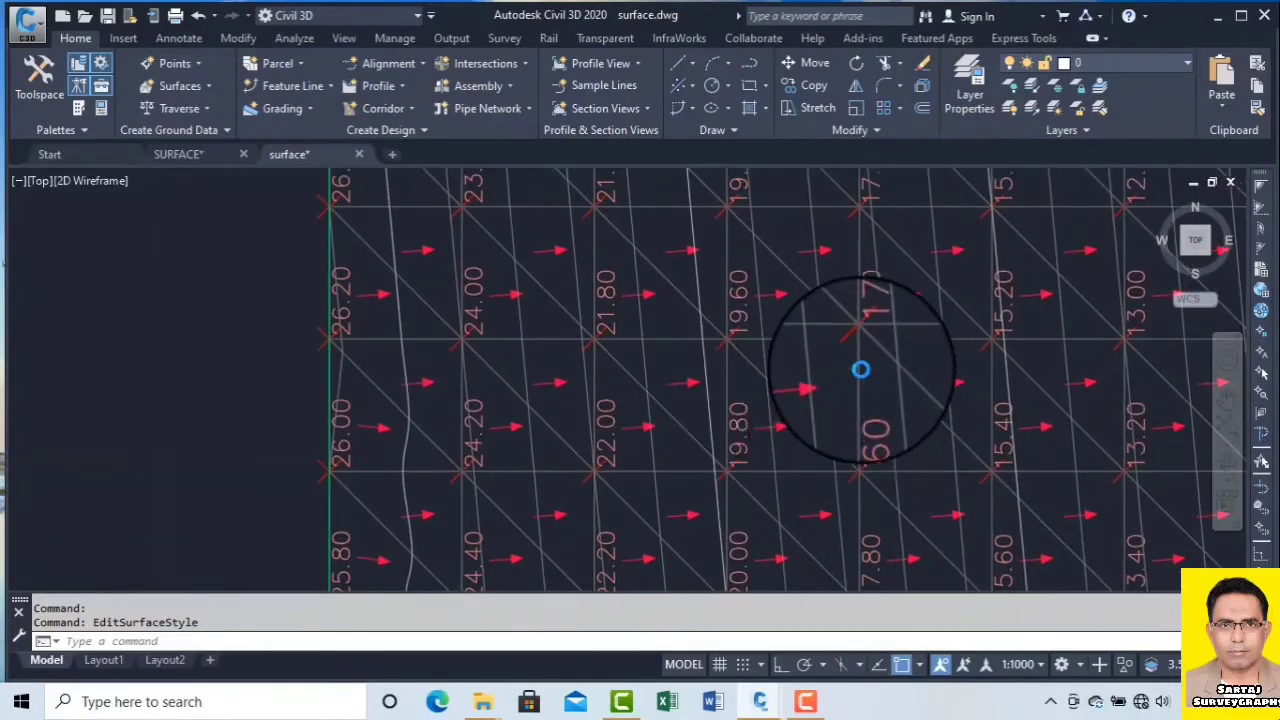
pyautogui.scroll(2, 914, 383)
pyautogui.scroll(-2, 914, 383)
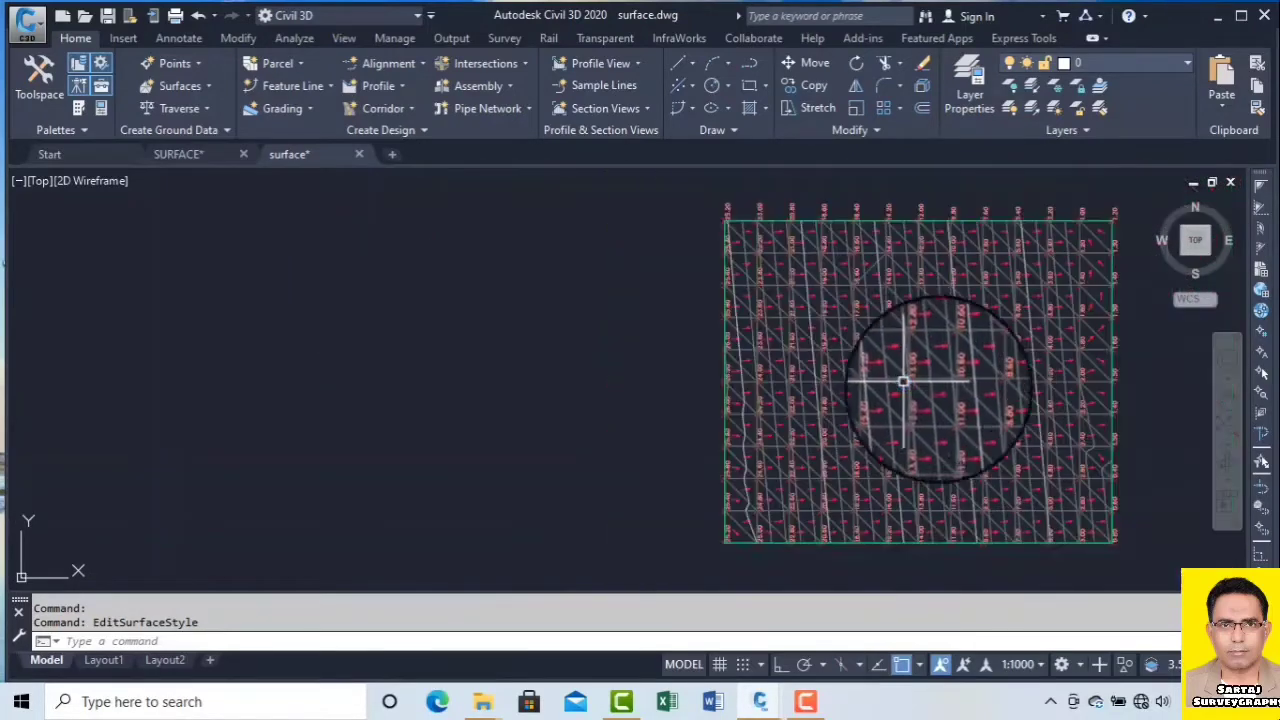
pyautogui.scroll(2, 923, 394)
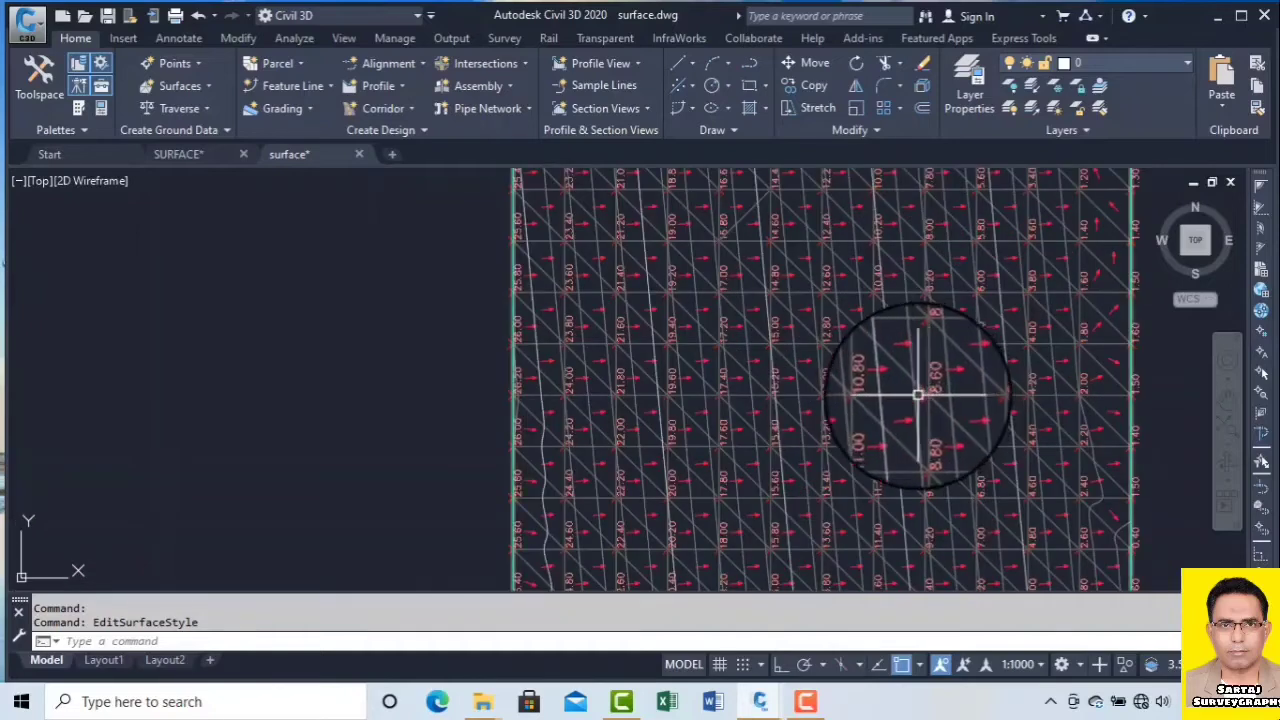
pyautogui.scroll(1, 920, 391)
pyautogui.scroll(-4, 920, 391)
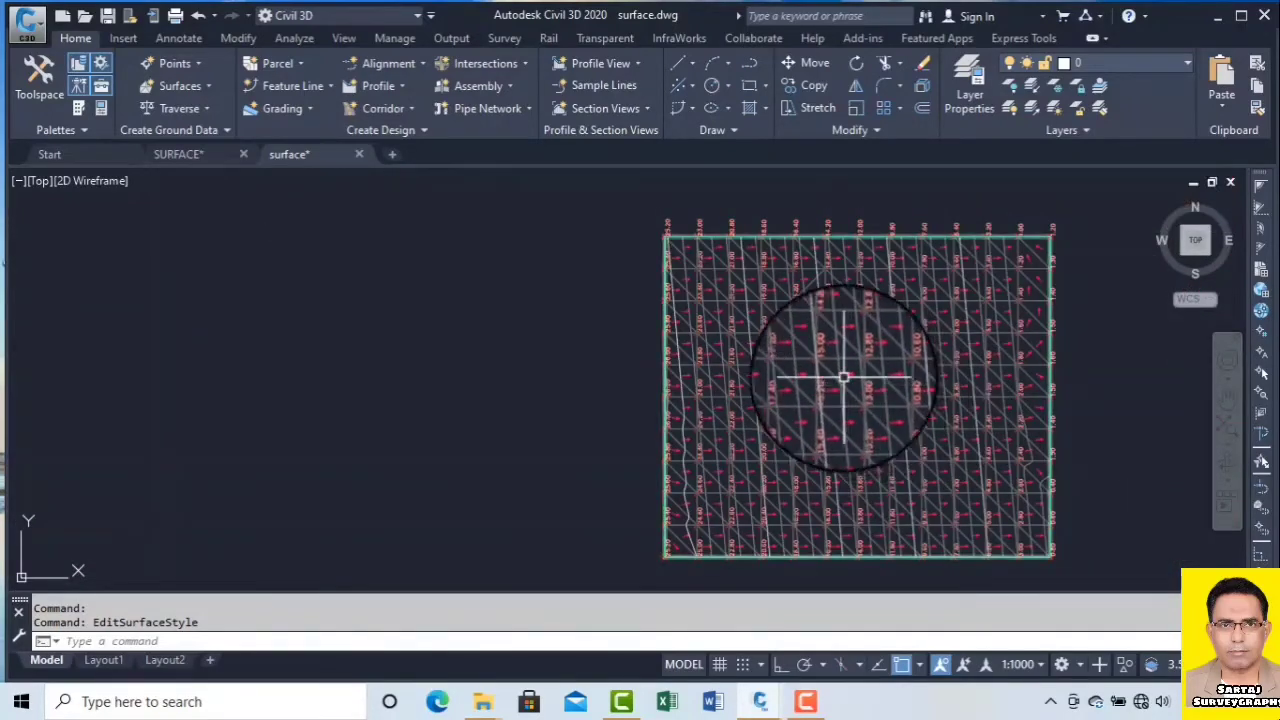
pyautogui.scroll(2, 846, 374)
pyautogui.click(849, 341)
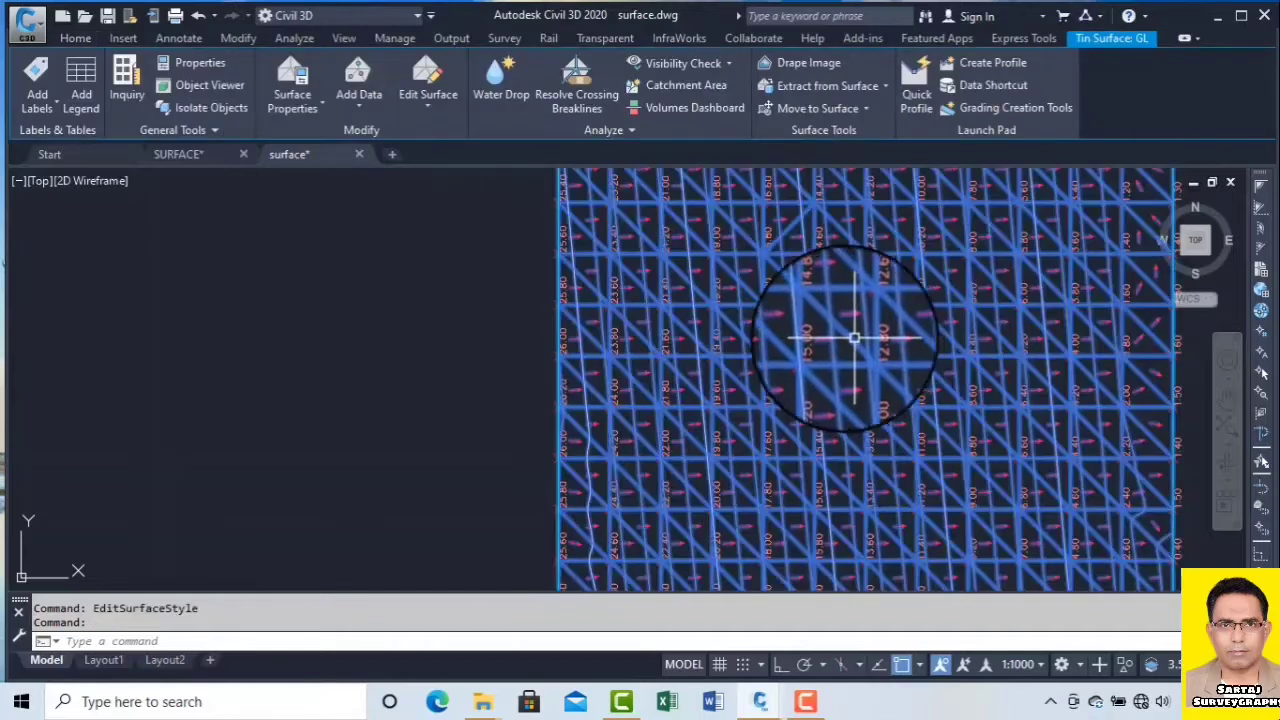
pyautogui.scroll(5, 880, 340)
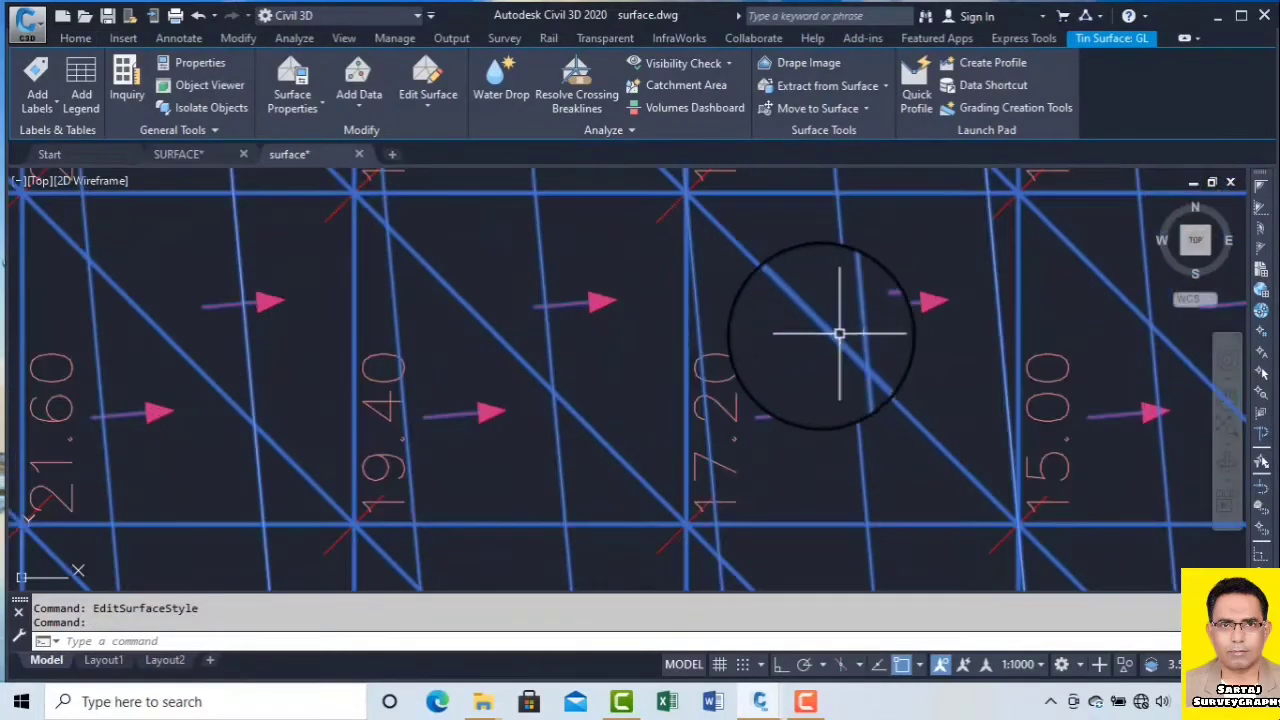
pyautogui.scroll(-6, 840, 335)
pyautogui.rightClick(846, 340)
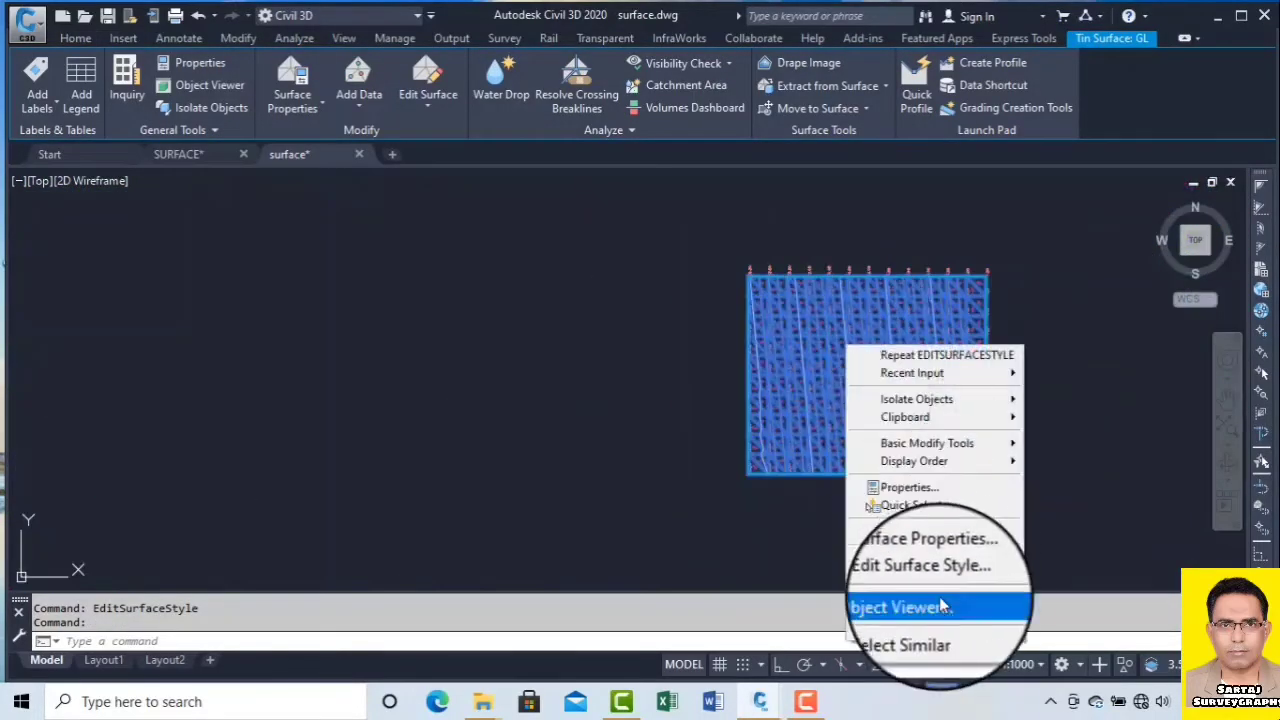
pyautogui.click(945, 575)
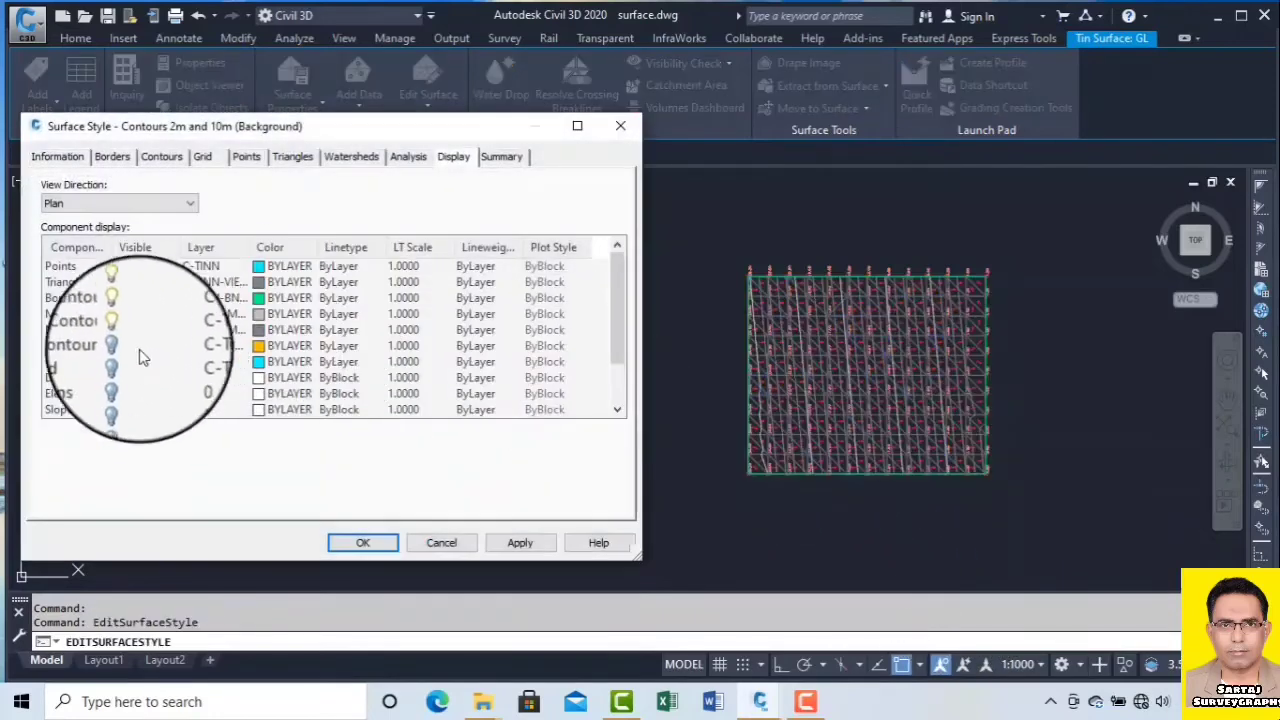
pyautogui.scroll(-1, 620, 373)
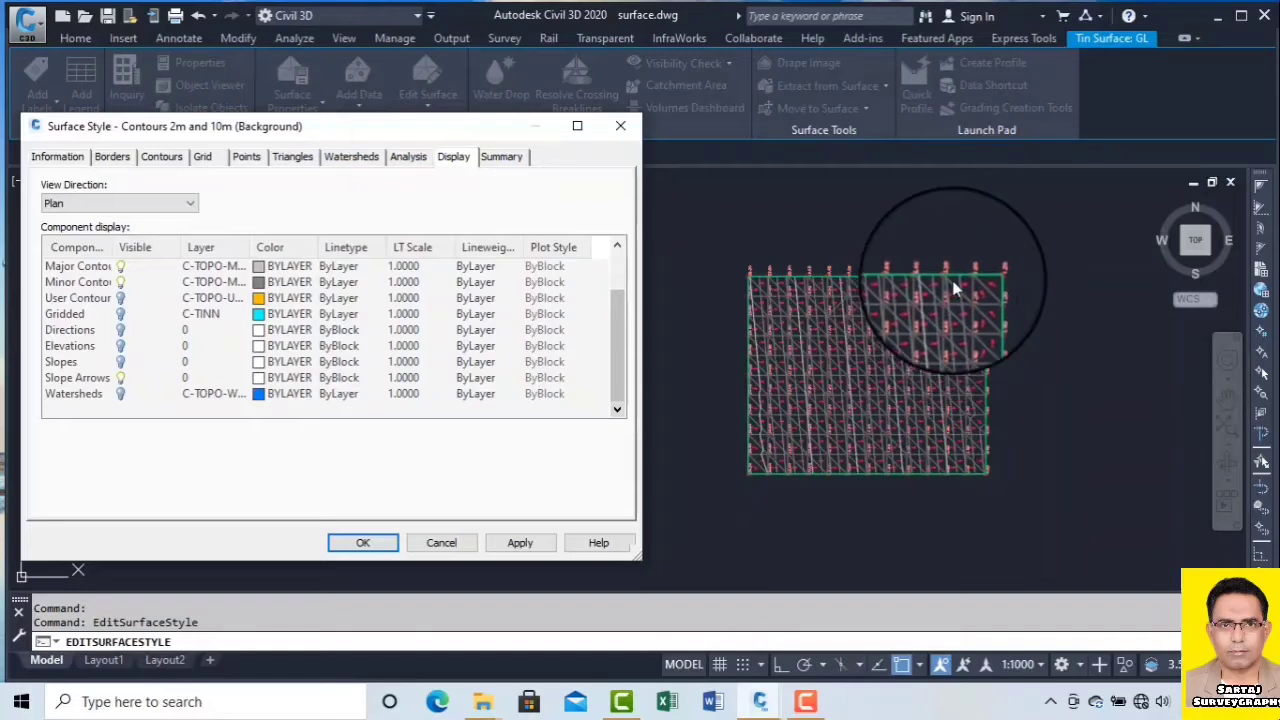
pyautogui.click(621, 131)
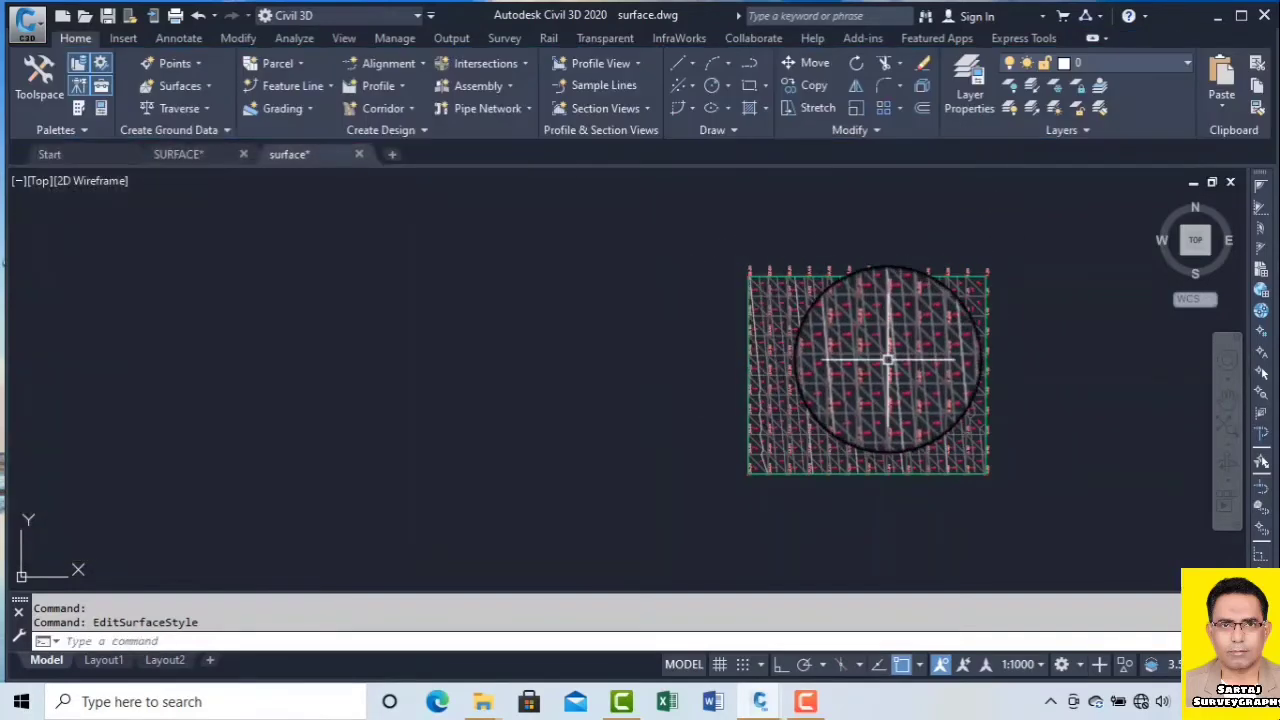
# Edit the surface's style to turn off Slope Arrows and turn on Watersheds in the plan display, then apply and accept
pyautogui.scroll(6, 889, 357)
pyautogui.moveTo(986, 328); pyautogui.dragTo(972, 379, button='middle')
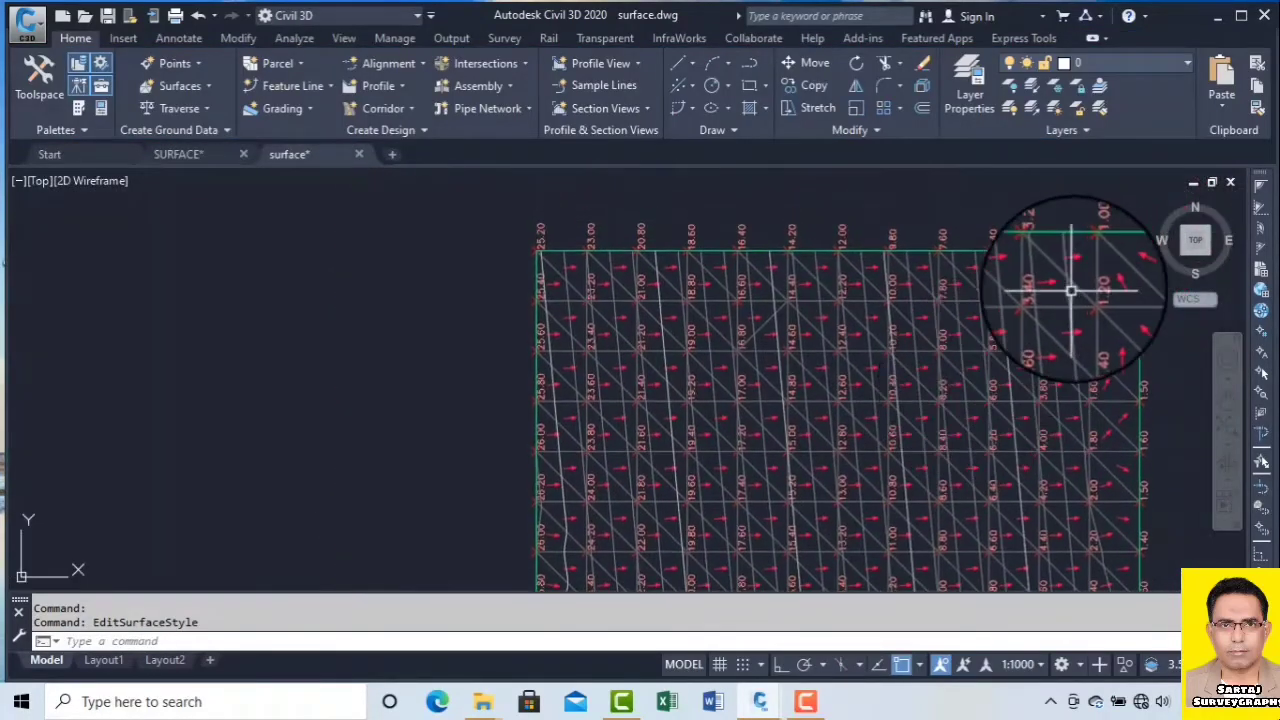
pyautogui.moveTo(649, 343); pyautogui.dragTo(718, 276, button='middle')
pyautogui.click(651, 312)
pyautogui.click(566, 337)
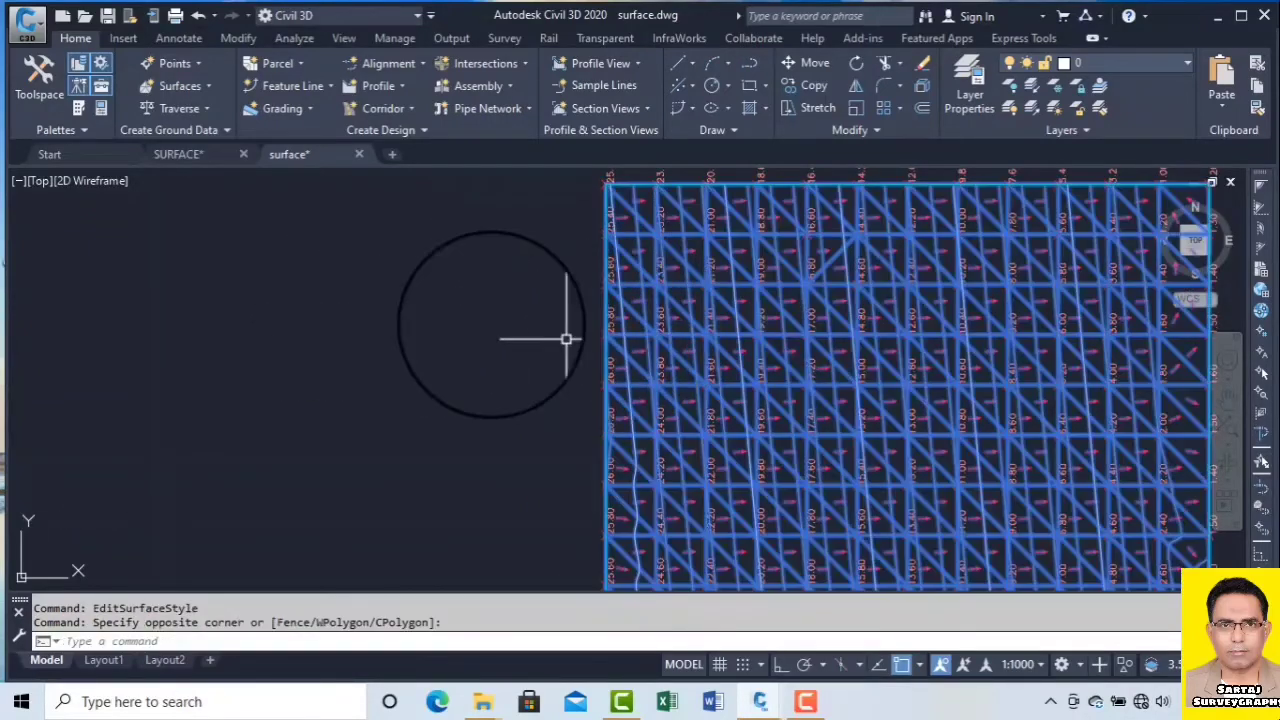
pyautogui.rightClick(462, 315)
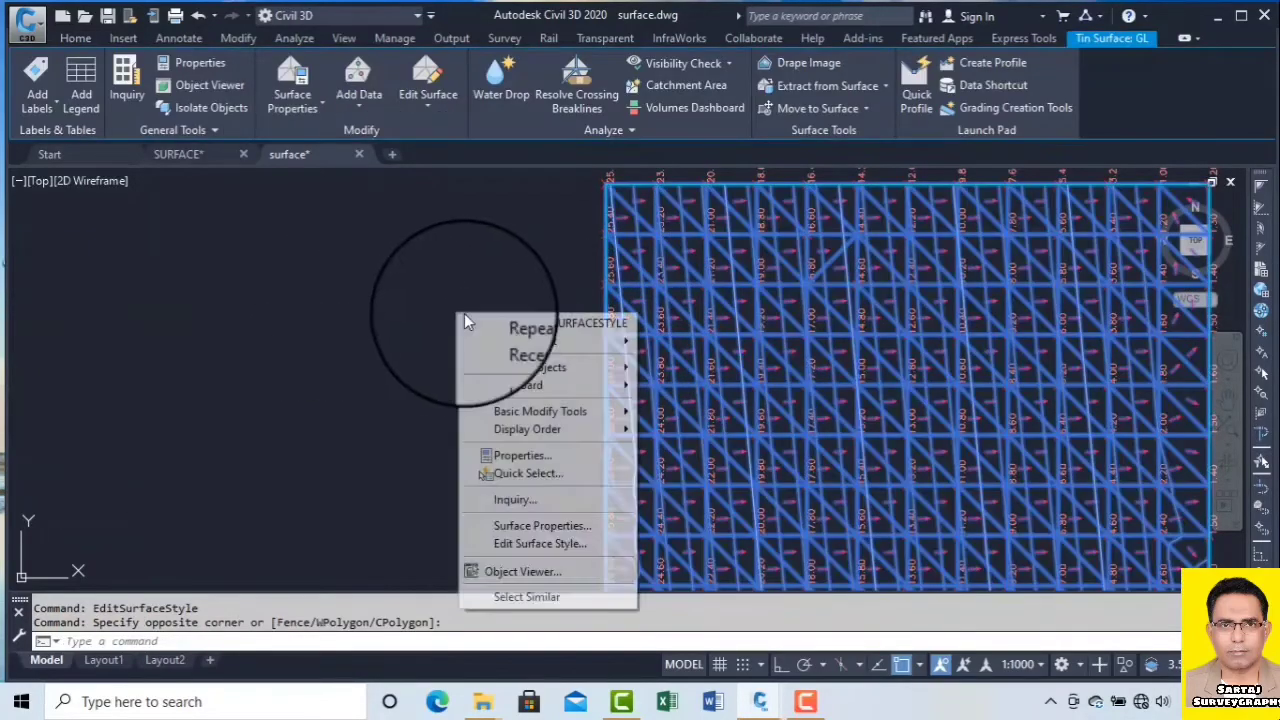
pyautogui.click(545, 556)
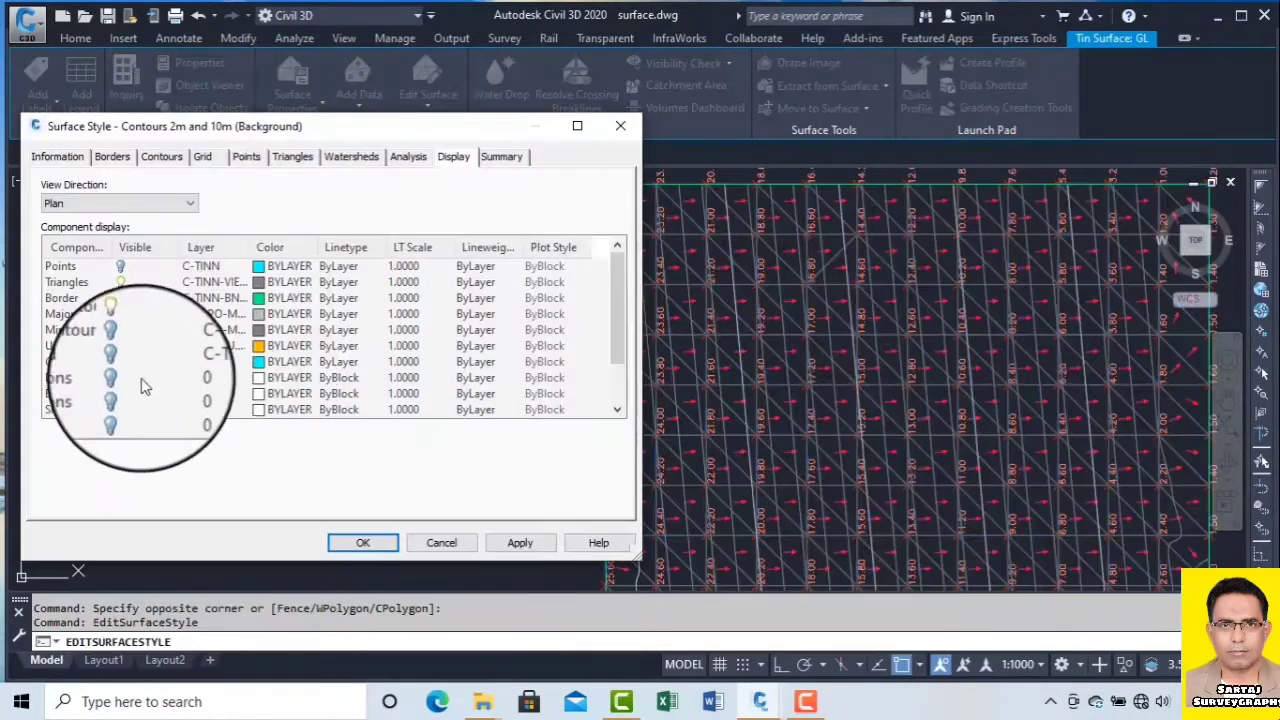
pyautogui.moveTo(620, 344); pyautogui.dragTo(619, 382)
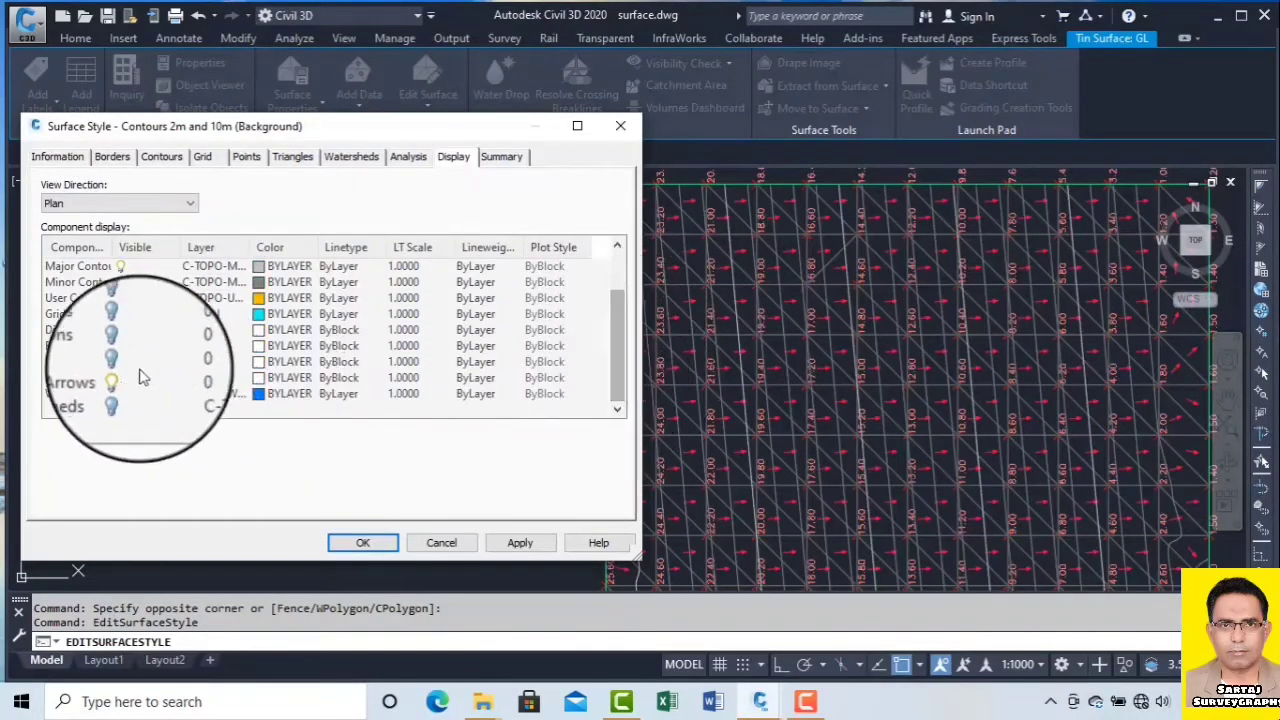
pyautogui.click(77, 377)
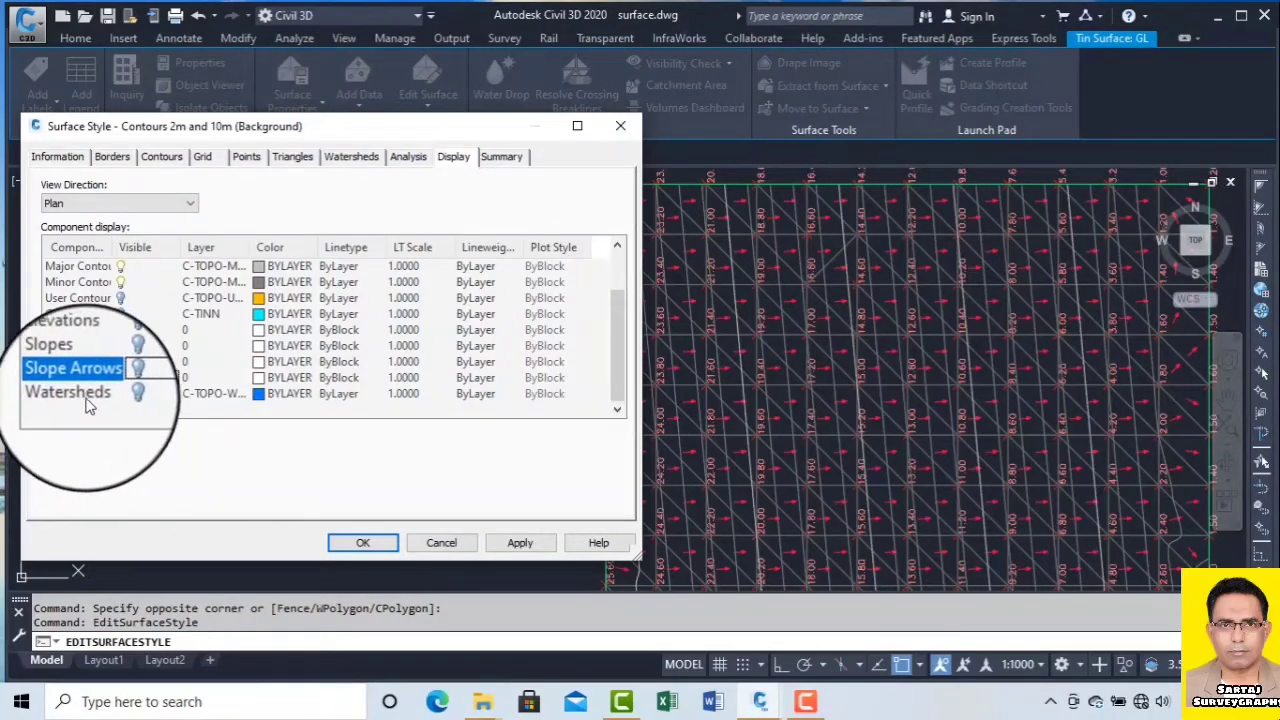
pyautogui.click(121, 395)
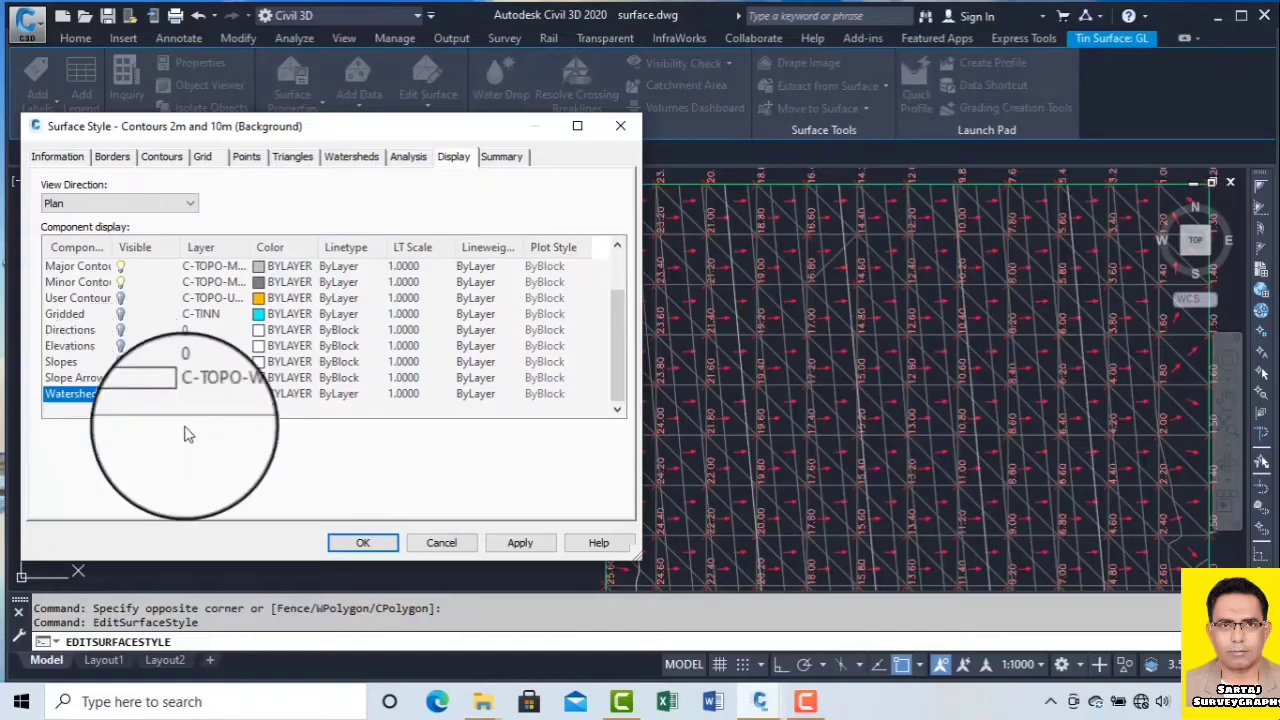
pyautogui.click(519, 542)
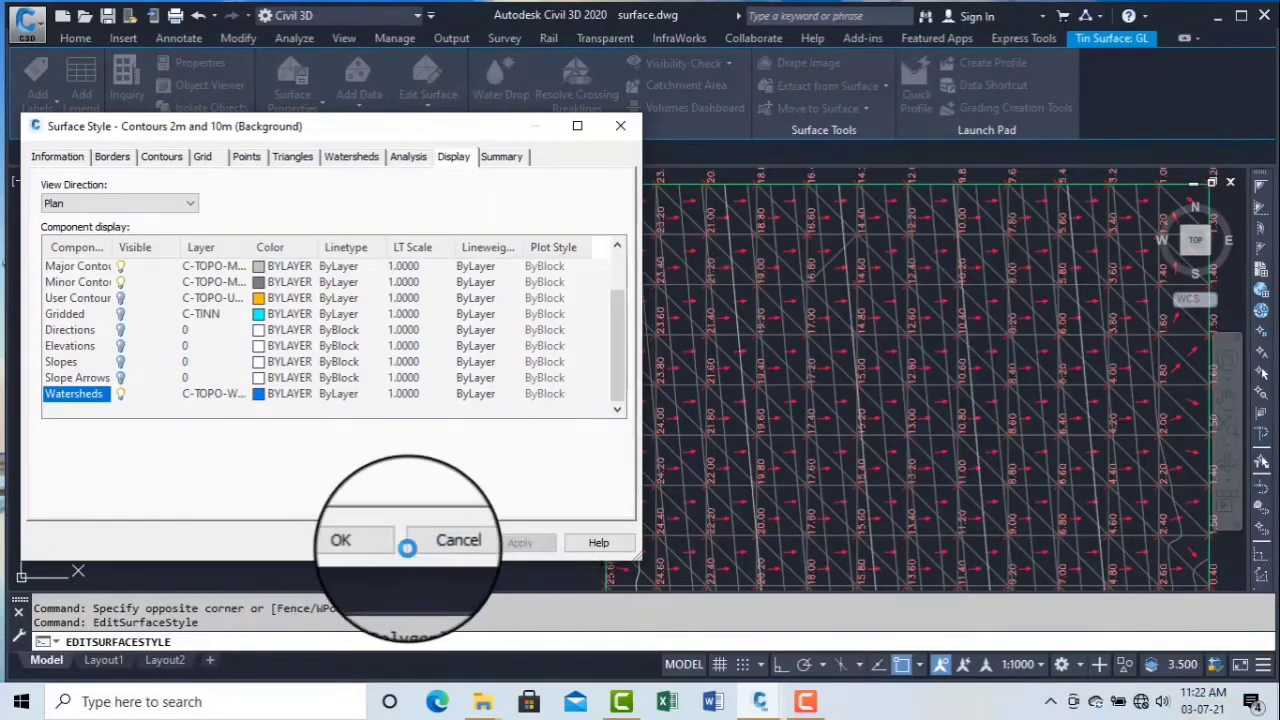
pyautogui.click(375, 542)
# Examine the watershed areas over the whole surface, then the red area at the southwest corner and the nearby west edge spot levels
pyautogui.scroll(-2, 400, 355)
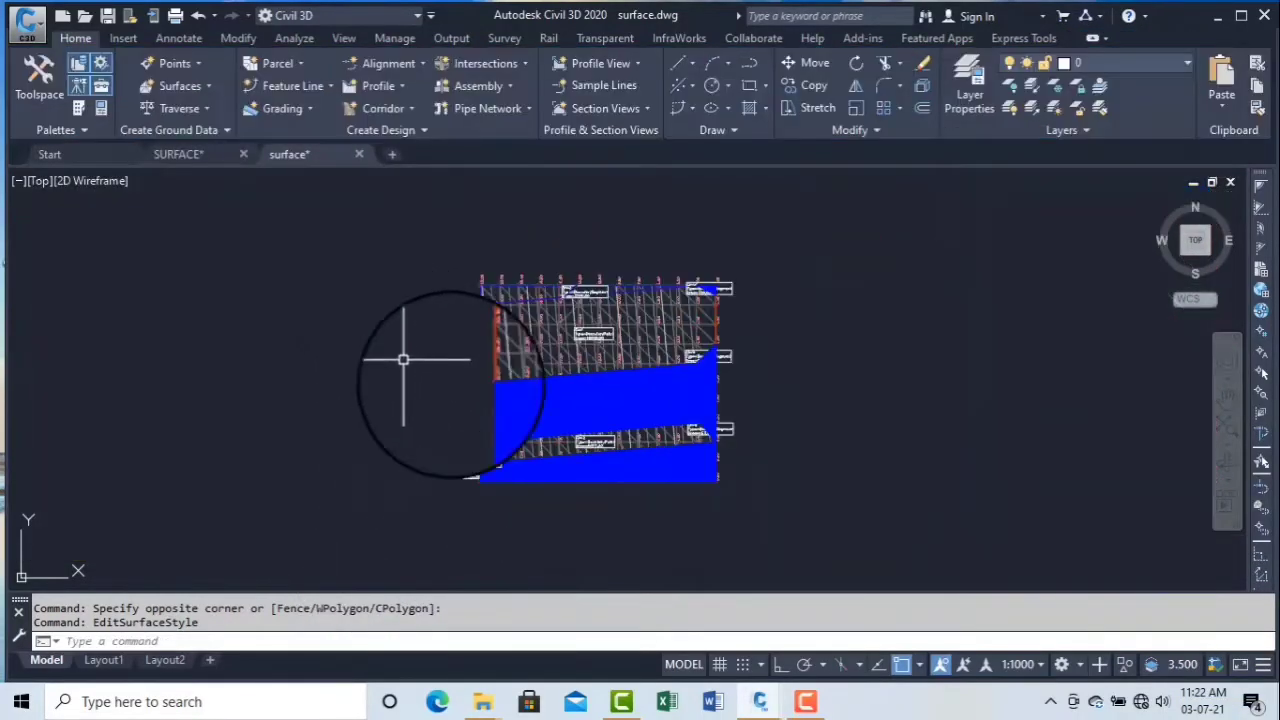
pyautogui.scroll(2, 514, 400)
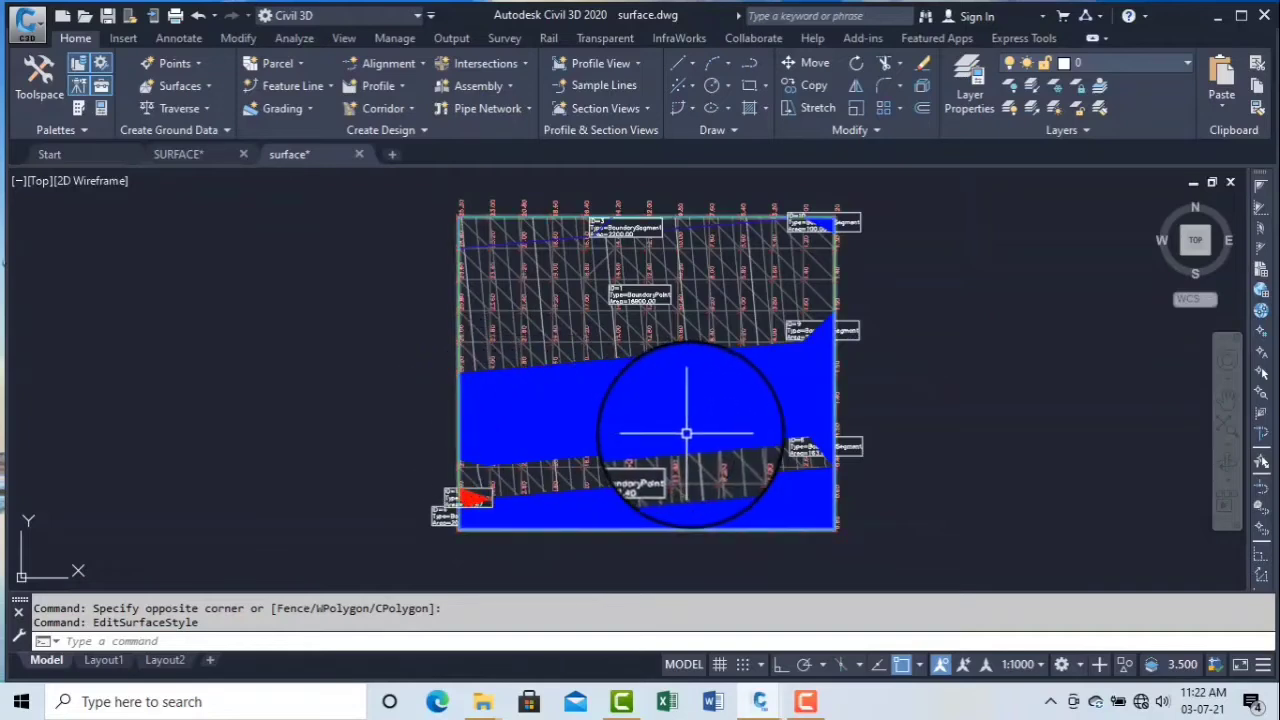
pyautogui.scroll(5, 420, 450)
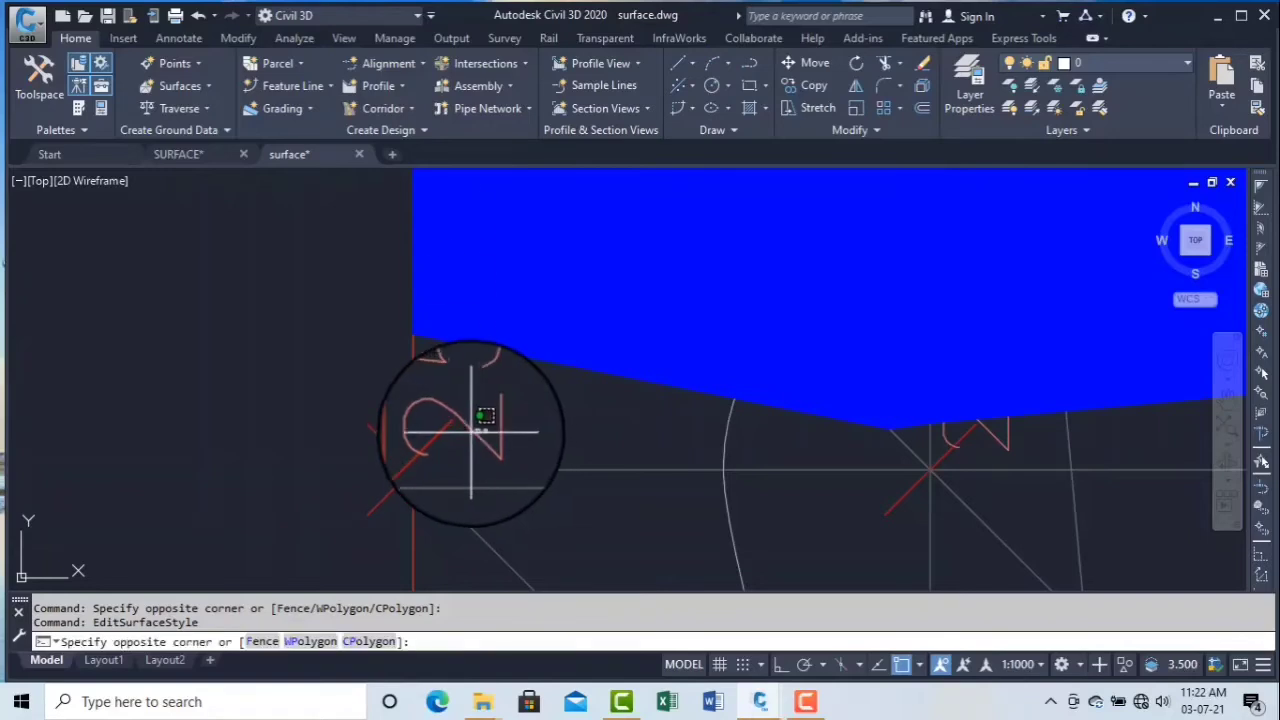
pyautogui.click(485, 415)
pyautogui.scroll(4, 420, 440)
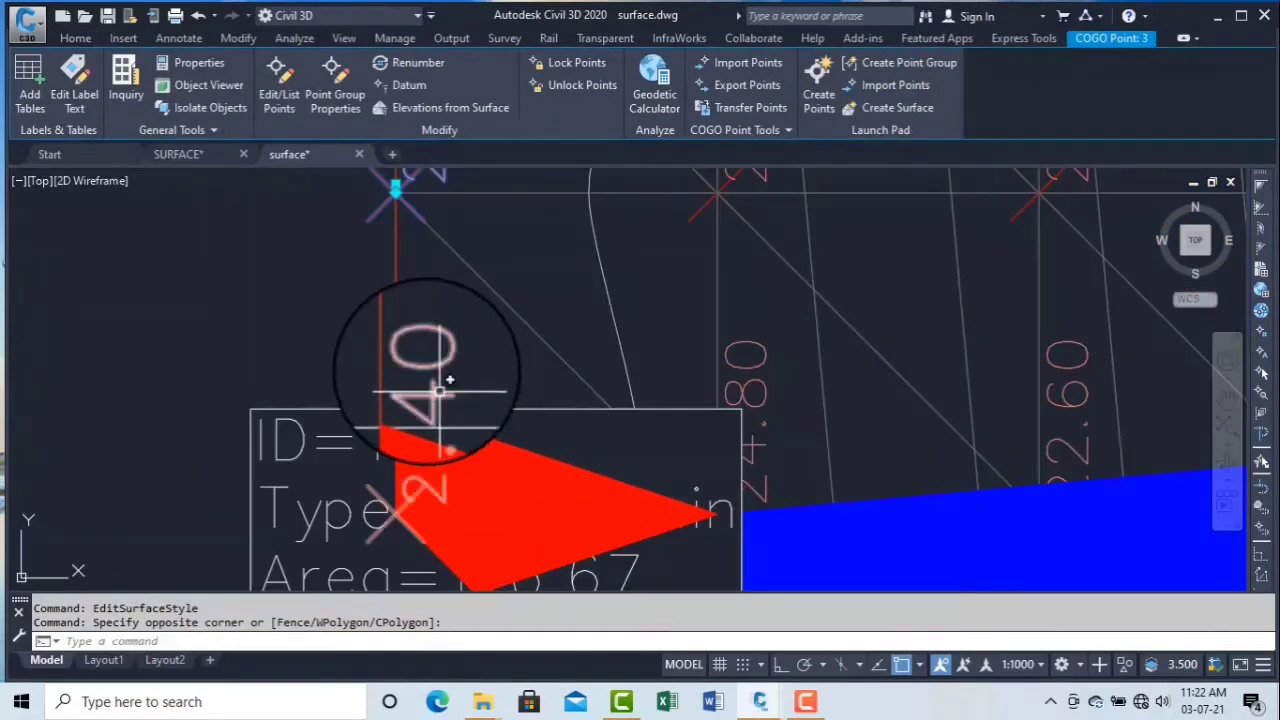
pyautogui.scroll(-2, 428, 380)
pyautogui.moveTo(416, 258)
pyautogui.mouseDown(button='middle')
pyautogui.moveTo(448, 346)
pyautogui.moveTo(451, 427)
pyautogui.mouseUp(button='middle')
pyautogui.scroll(1, 451, 427)
pyautogui.scroll(-2, 451, 427)
pyautogui.moveTo(451, 330); pyautogui.dragTo(452, 425, button='middle')
pyautogui.scroll(2, 458, 289)
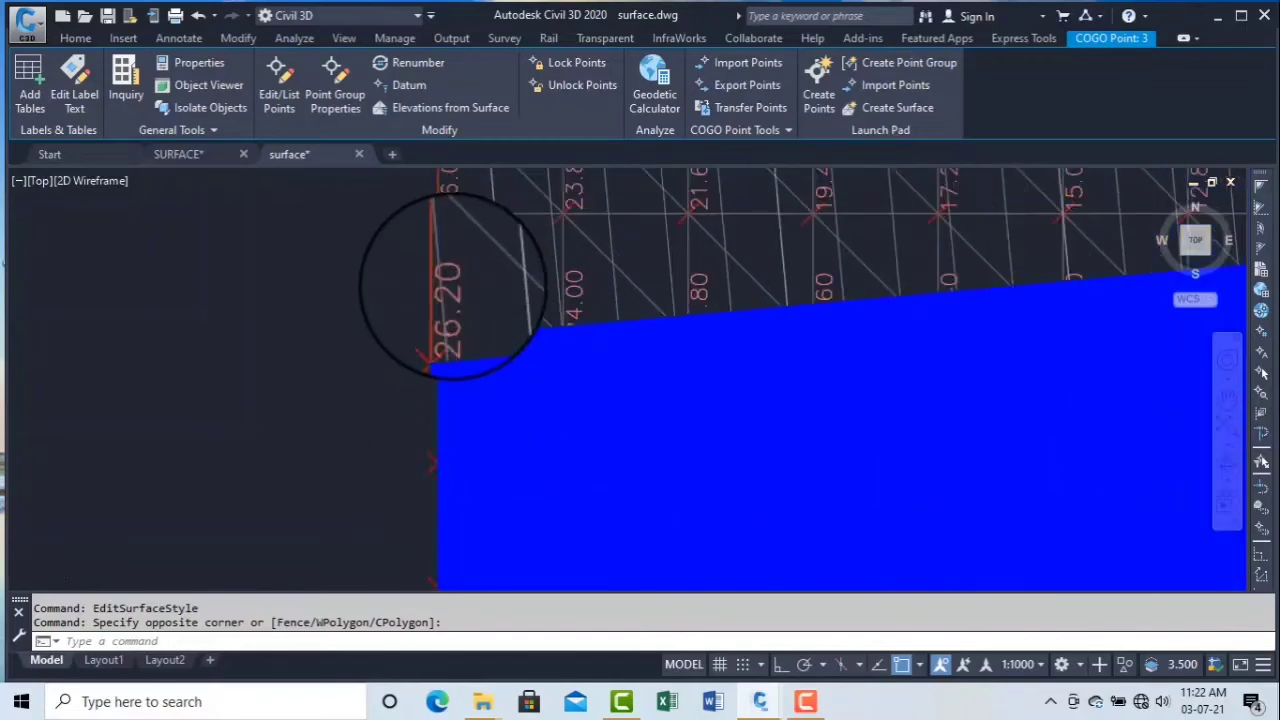
pyautogui.scroll(2, 463, 284)
pyautogui.scroll(-7, 466, 283)
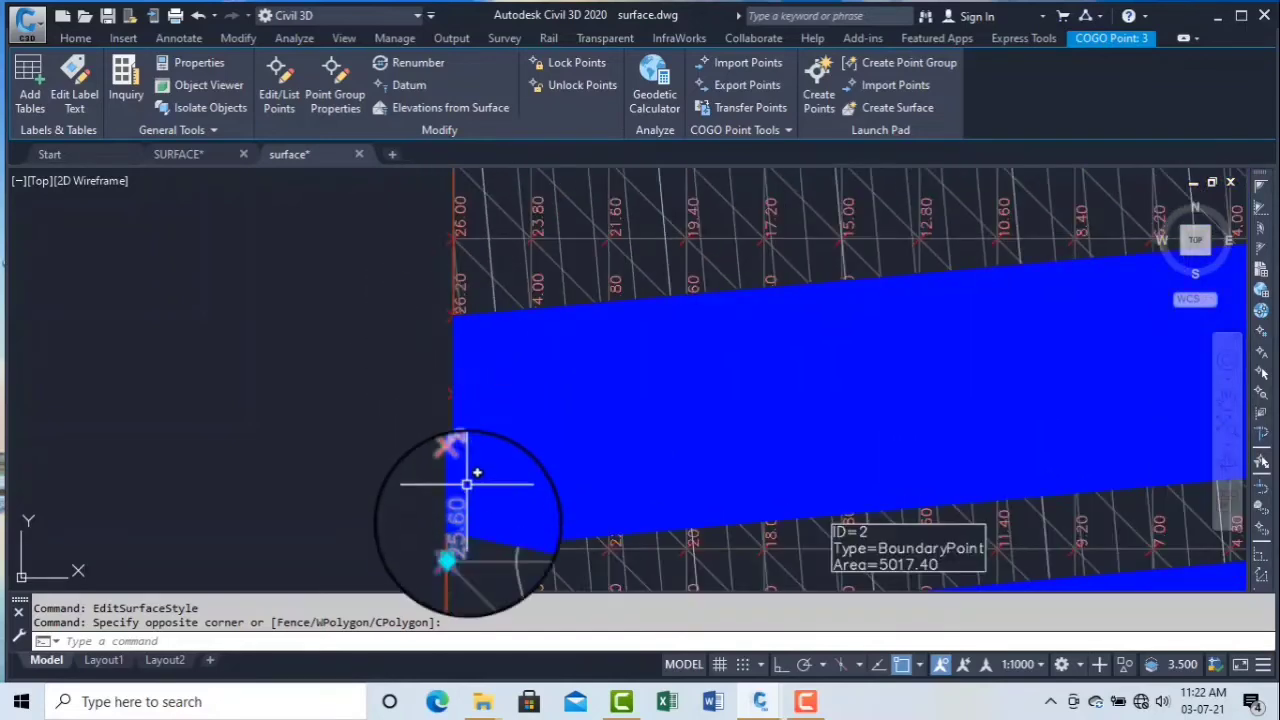
# Examine the spot levels and watershed boundaries up the surface's west edge to the northwest corner
pyautogui.scroll(5, 467, 530)
pyautogui.scroll(-2, 484, 556)
pyautogui.moveTo(505, 315); pyautogui.dragTo(512, 485, button='middle')
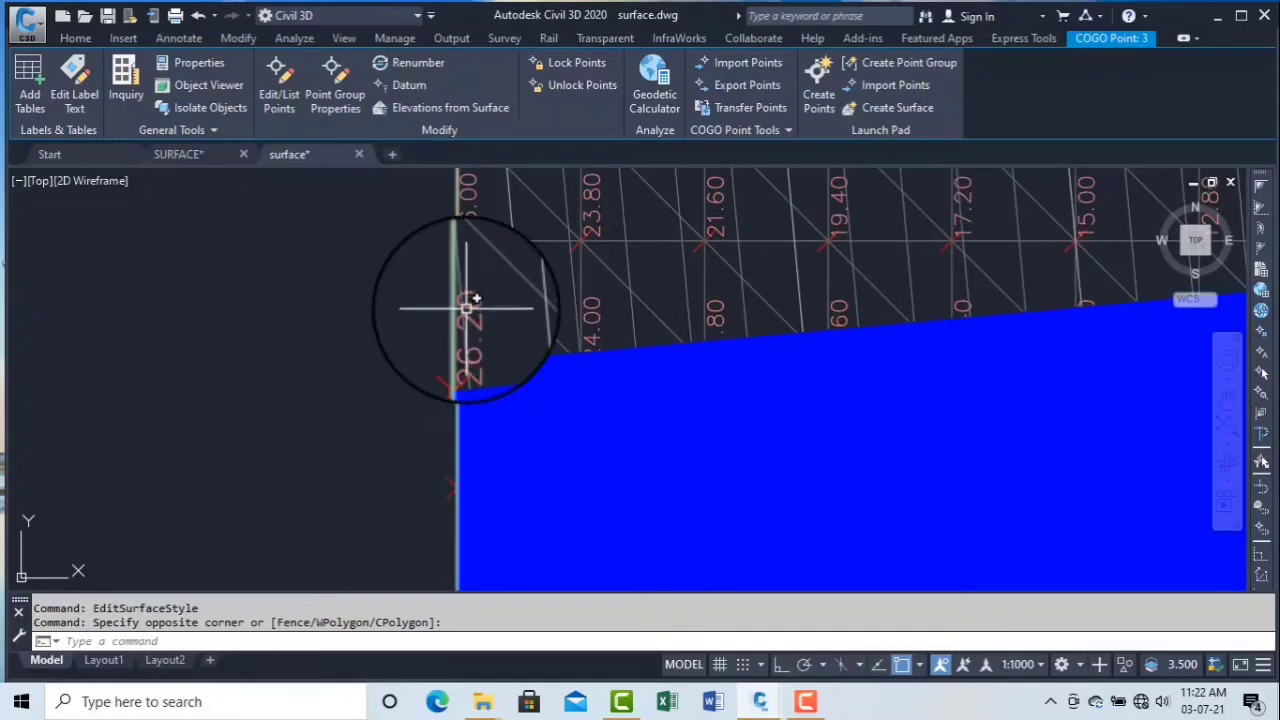
pyautogui.scroll(2, 466, 308)
pyautogui.moveTo(494, 403); pyautogui.dragTo(503, 534, button='middle')
pyautogui.moveTo(479, 222); pyautogui.dragTo(489, 376, button='middle')
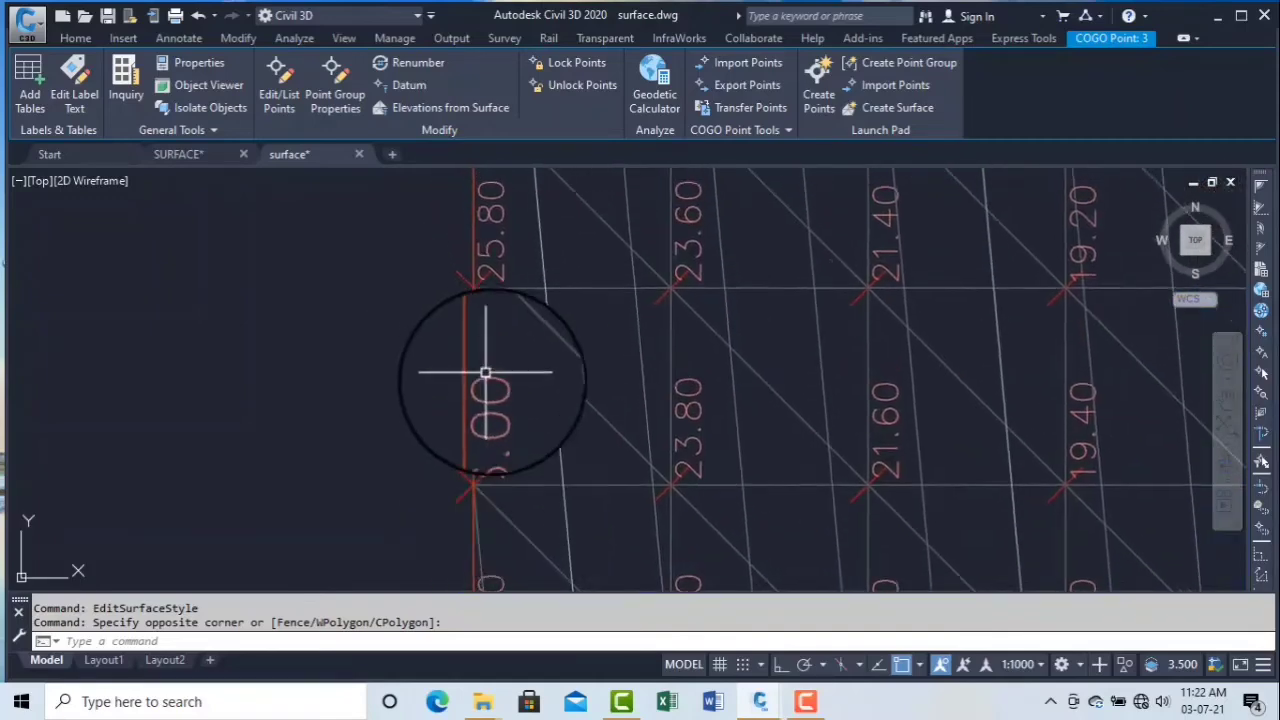
pyautogui.scroll(-5, 500, 300)
pyautogui.scroll(3, 514, 297)
pyautogui.scroll(-2, 535, 288)
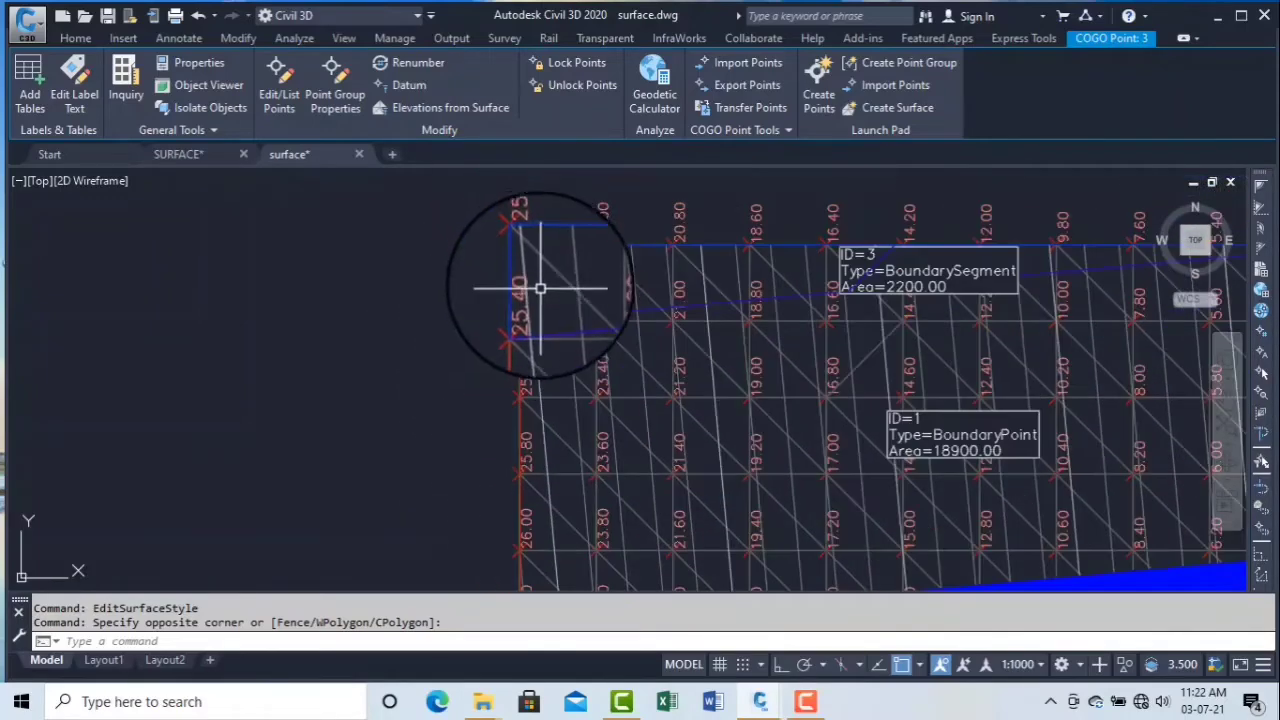
# Examine the blue watershed area and its boundary segment label at the surface's east edge
pyautogui.scroll(-1, 539, 289)
pyautogui.moveTo(574, 486)
pyautogui.mouseDown(button='middle')
pyautogui.moveTo(566, 334)
pyautogui.moveTo(543, 439)
pyautogui.mouseUp(button='middle')
pyautogui.moveTo(963, 454)
pyautogui.mouseDown(button='middle')
pyautogui.moveTo(914, 474)
pyautogui.moveTo(873, 524)
pyautogui.mouseUp(button='middle')
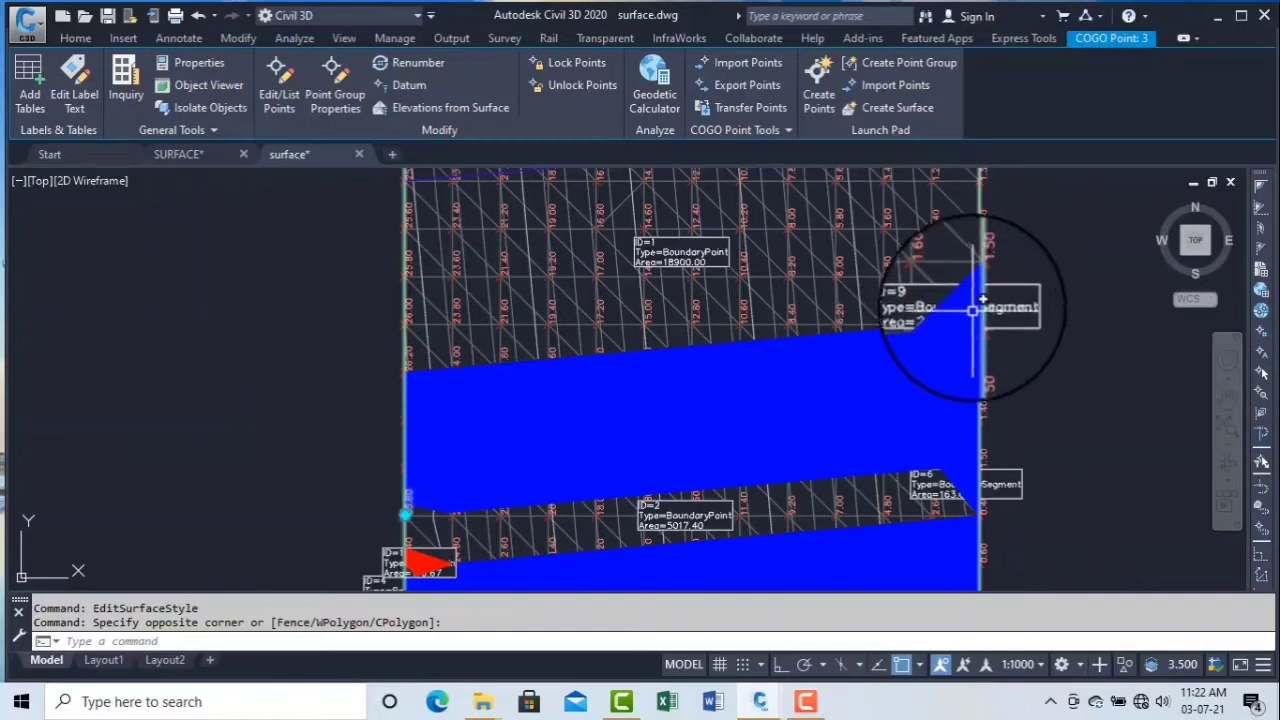
pyautogui.scroll(7, 978, 282)
pyautogui.scroll(1, 983, 280)
pyautogui.scroll(-1, 925, 258)
pyautogui.scroll(-3, 921, 285)
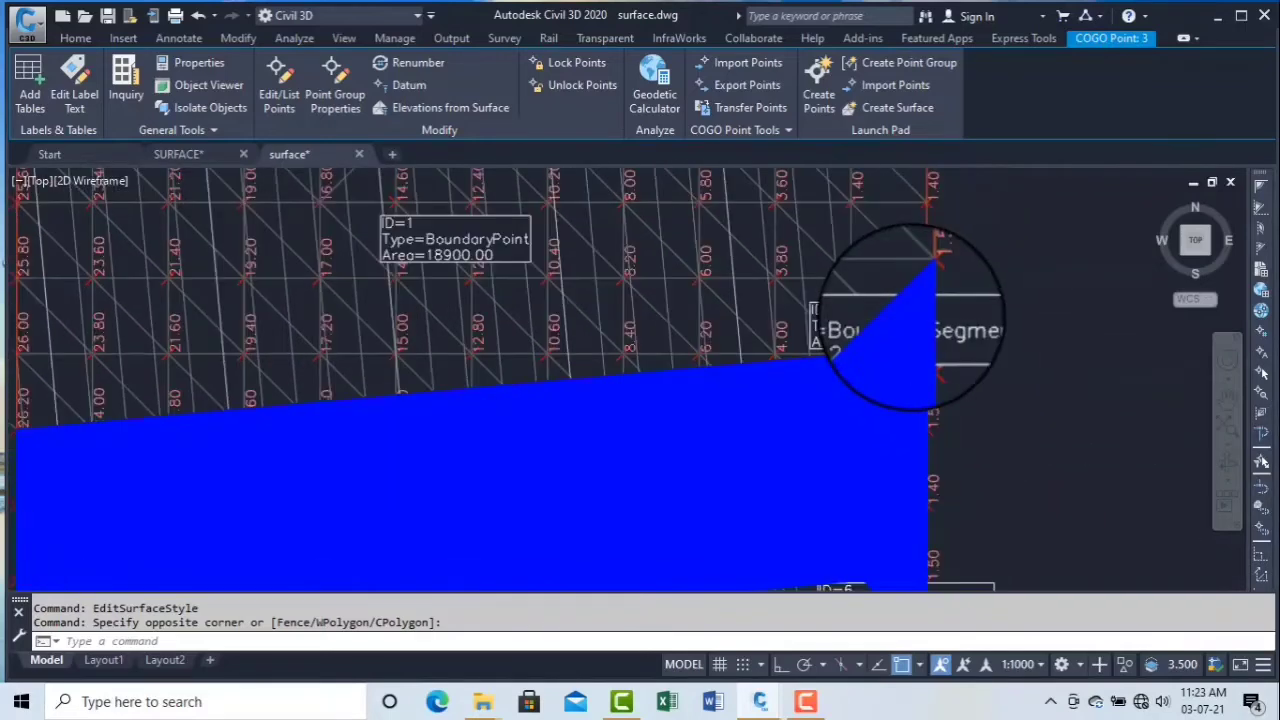
# Examine the boundary segment label and spot levels along the surface's lower east edge, then the boundary point label in the strip between the lower blue areas
pyautogui.scroll(2, 900, 492)
pyautogui.moveTo(943, 555); pyautogui.dragTo(900, 464, button='middle')
pyautogui.scroll(5, 900, 464)
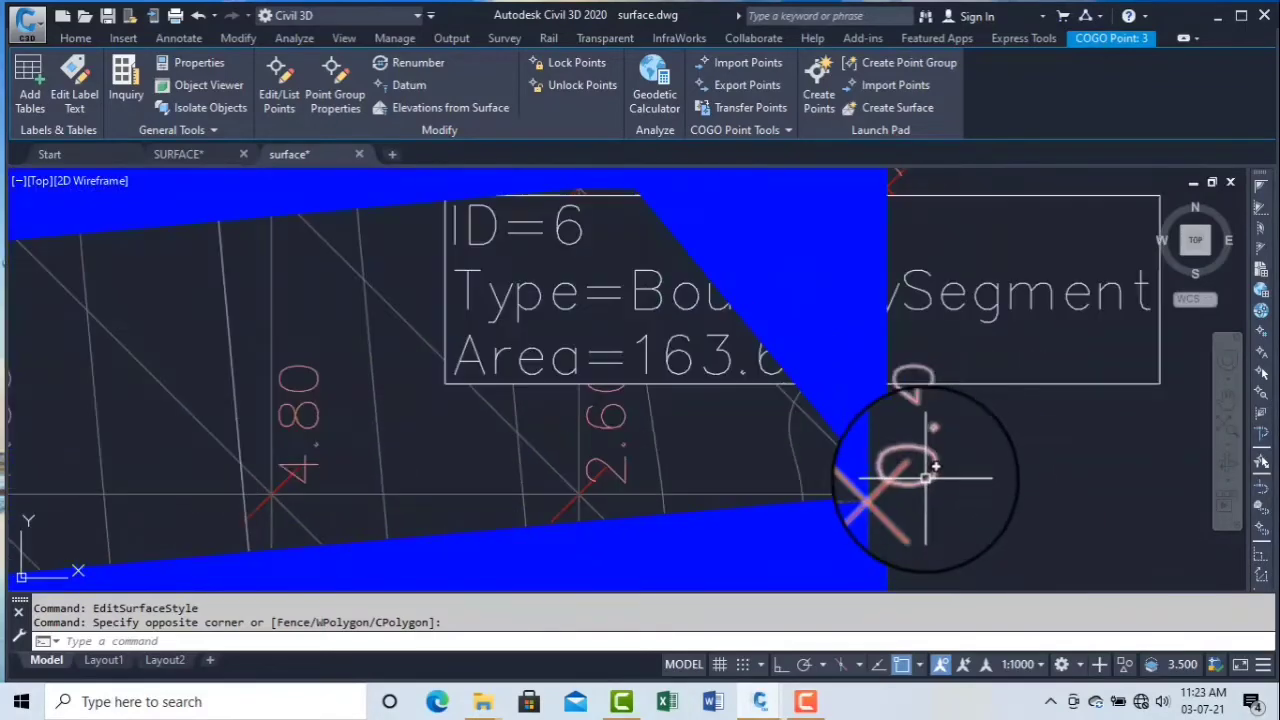
pyautogui.scroll(-4, 860, 430)
pyautogui.scroll(3, 872, 468)
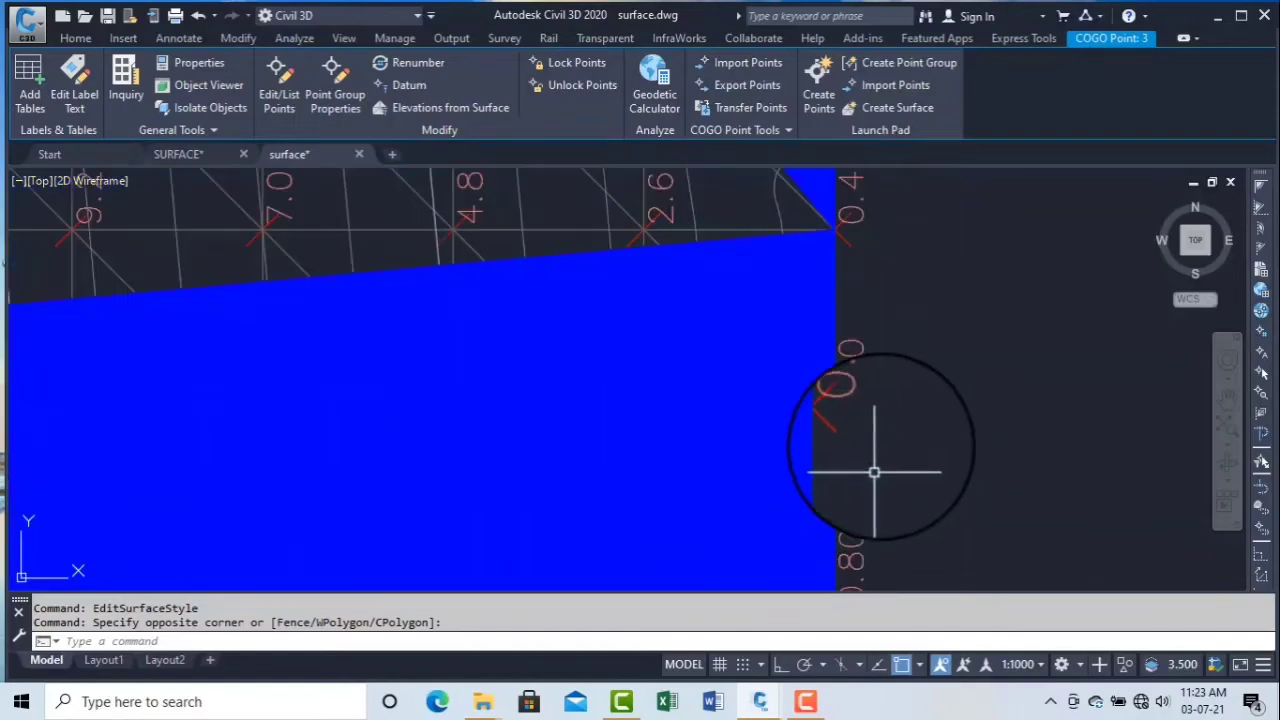
pyautogui.scroll(-2, 880, 398)
pyautogui.scroll(2, 880, 400)
pyautogui.scroll(-5, 885, 405)
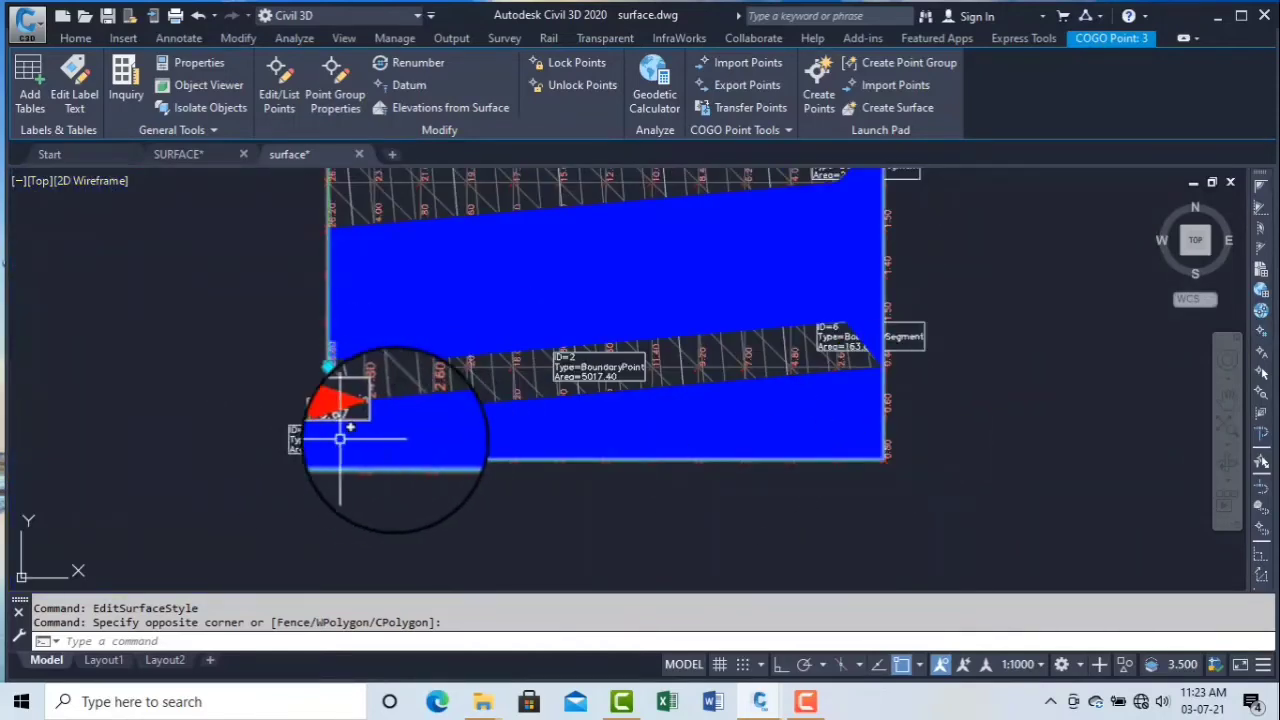
pyautogui.scroll(8, 560, 385)
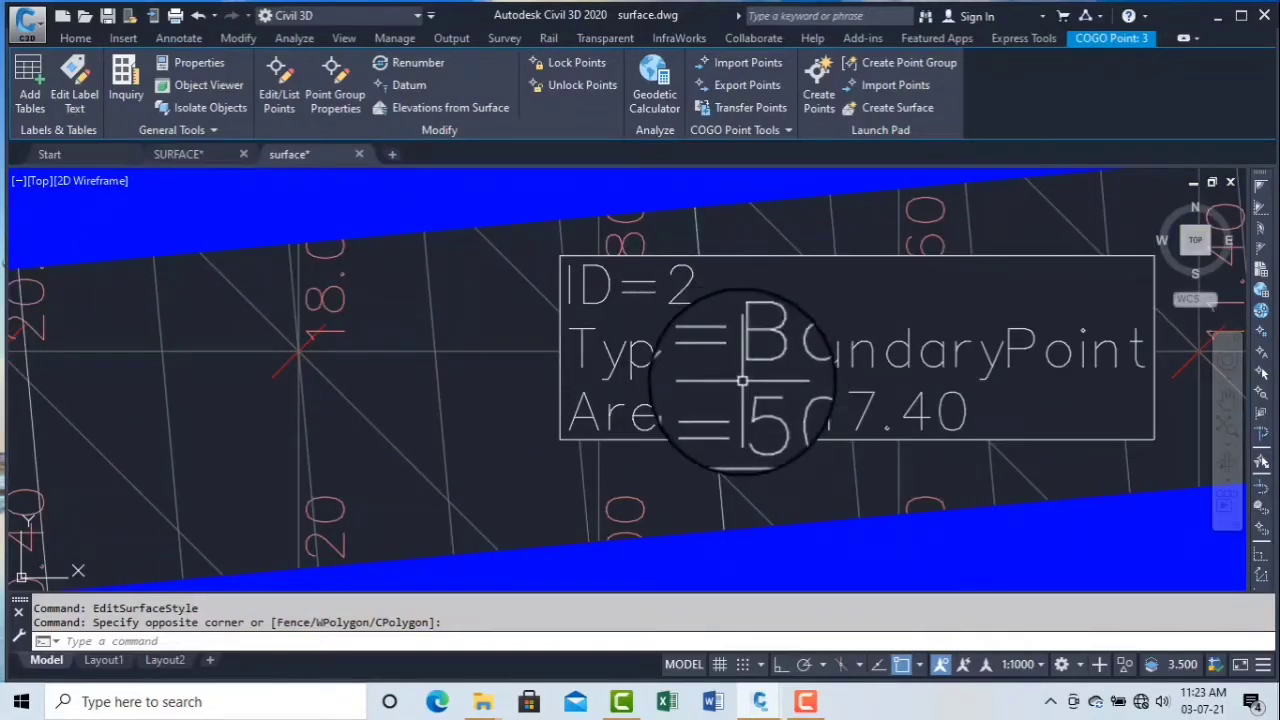
pyautogui.scroll(-2, 743, 375)
pyautogui.scroll(-3, 816, 397)
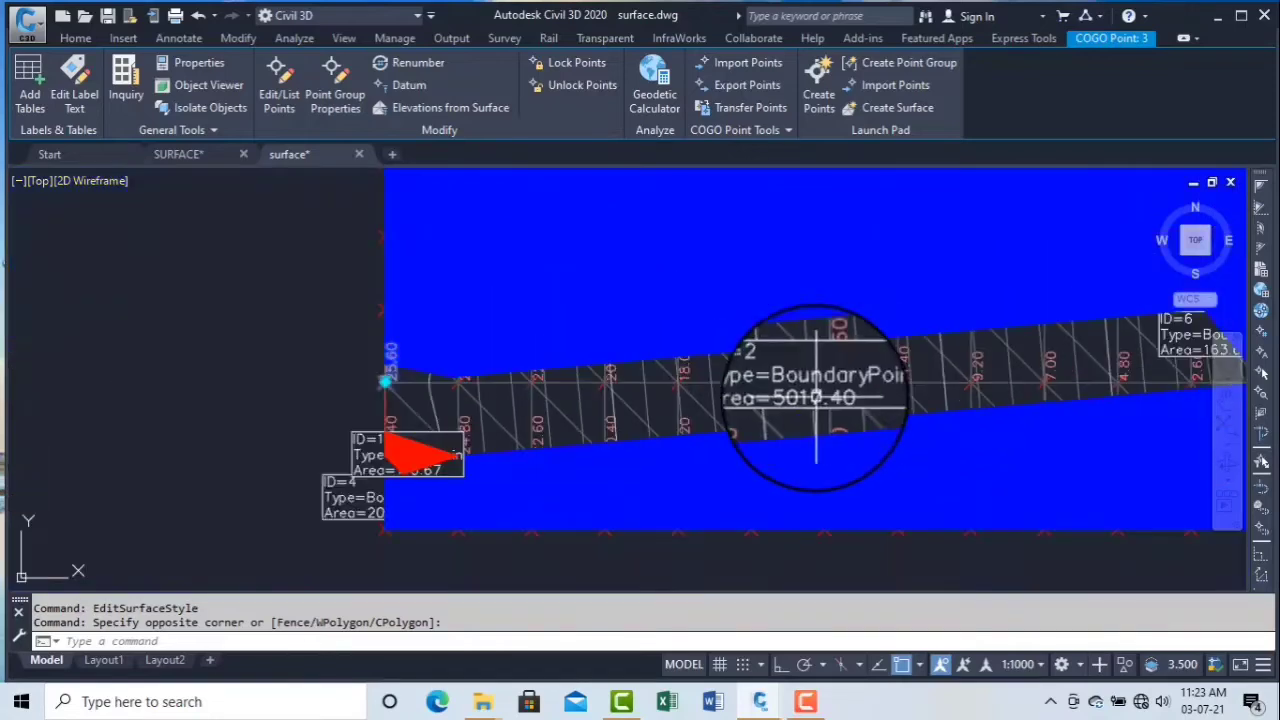
pyautogui.scroll(-2, 612, 335)
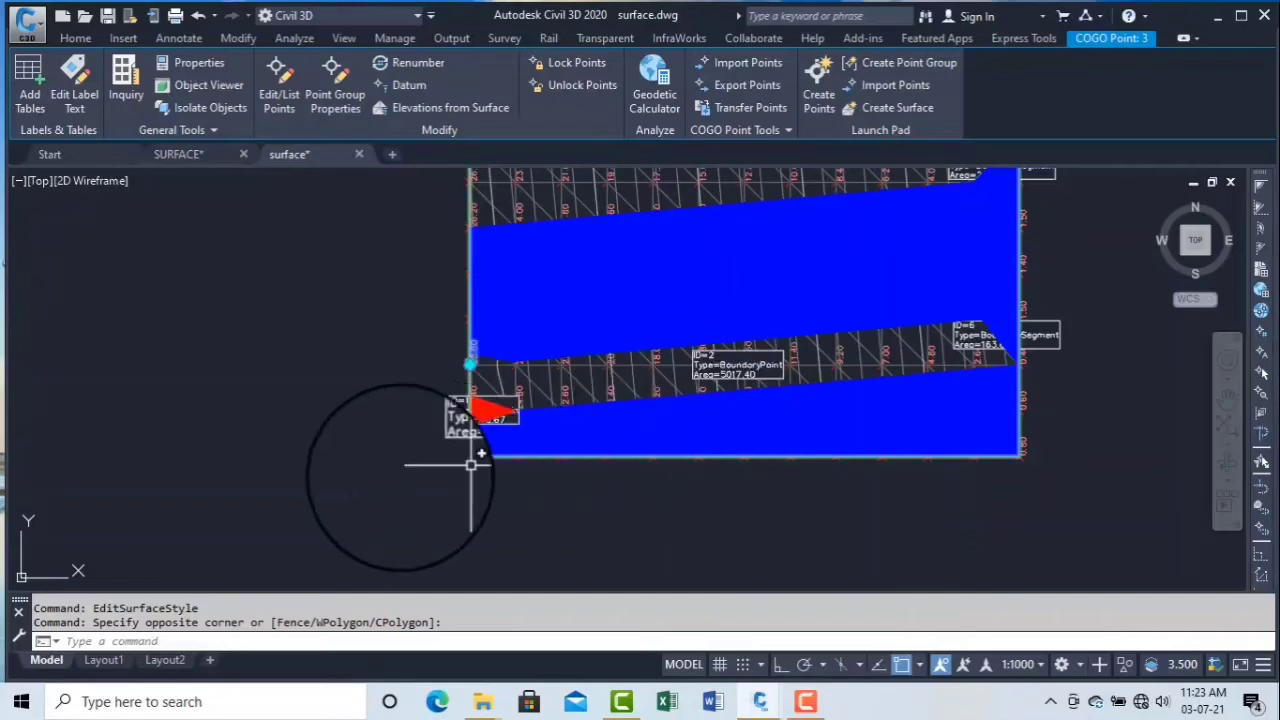
# Examine the red watershed area at the southwest corner, selecting the surface to read its type and area label, and clear the selection
pyautogui.scroll(2, 471, 465)
pyautogui.scroll(3, 605, 374)
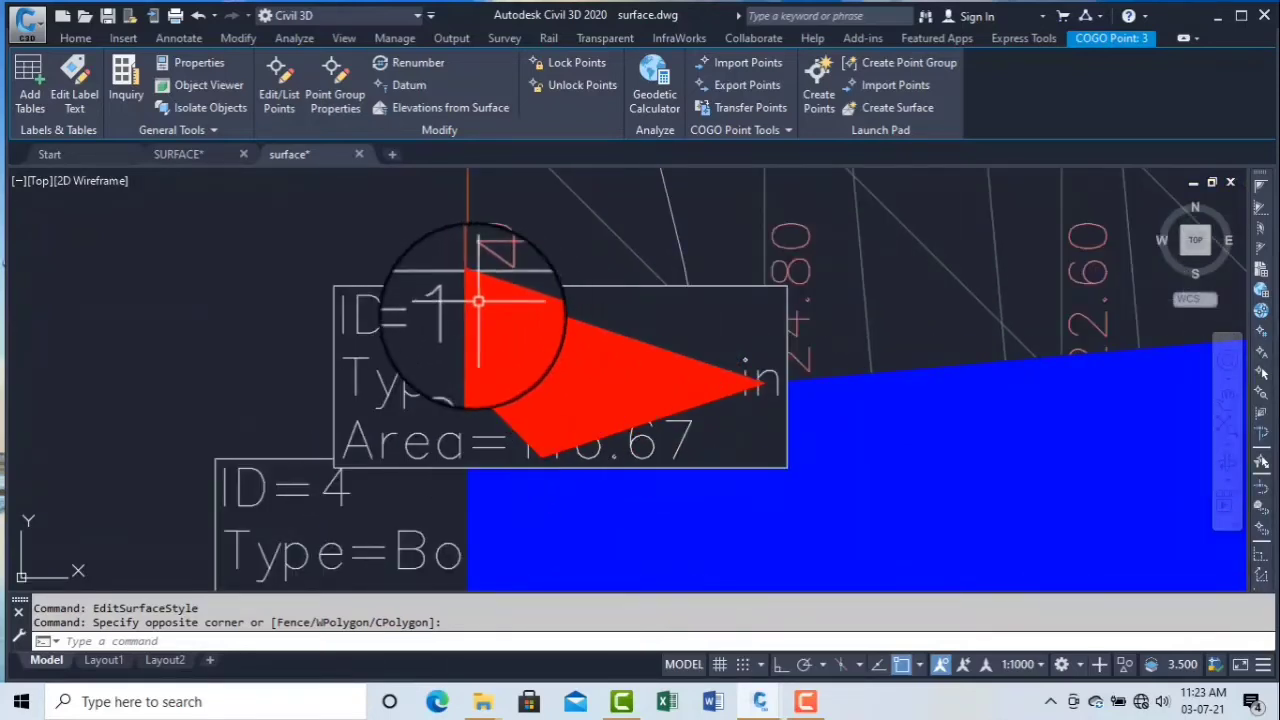
pyautogui.scroll(-3, 500, 390)
pyautogui.scroll(4, 620, 380)
pyautogui.click(610, 380)
pyautogui.scroll(1, 390, 334)
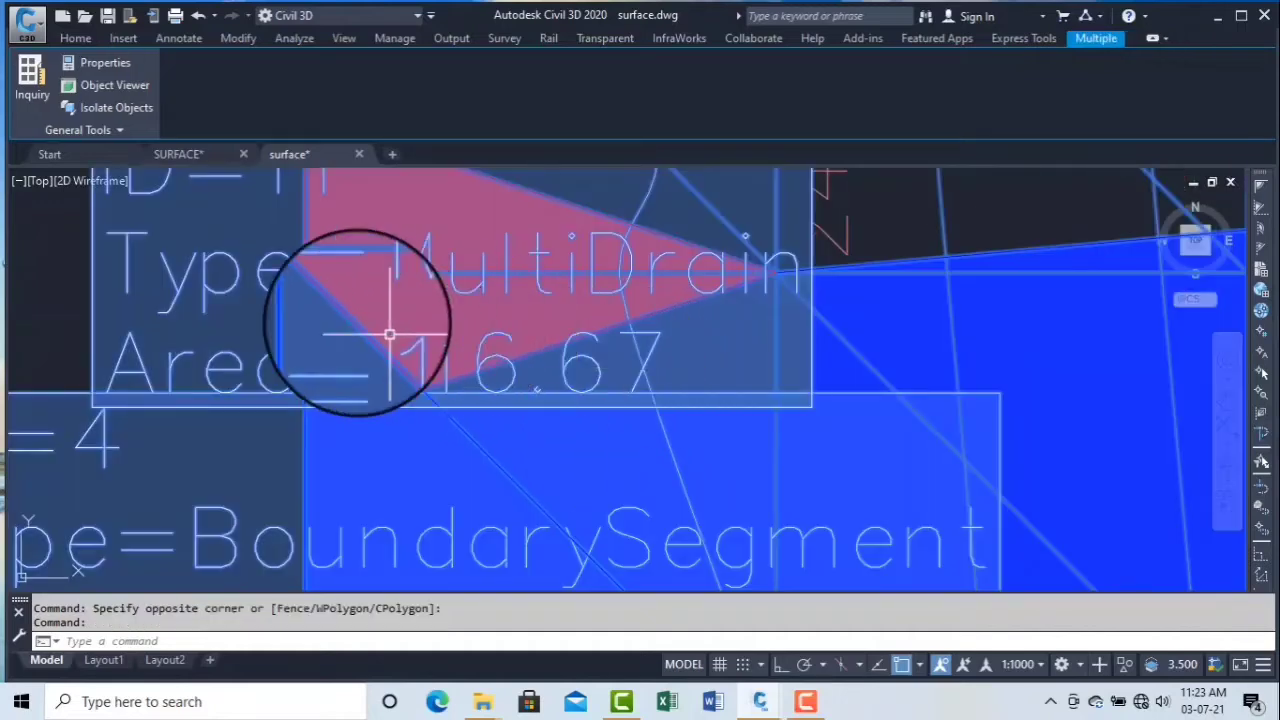
pyautogui.scroll(-8, 450, 350)
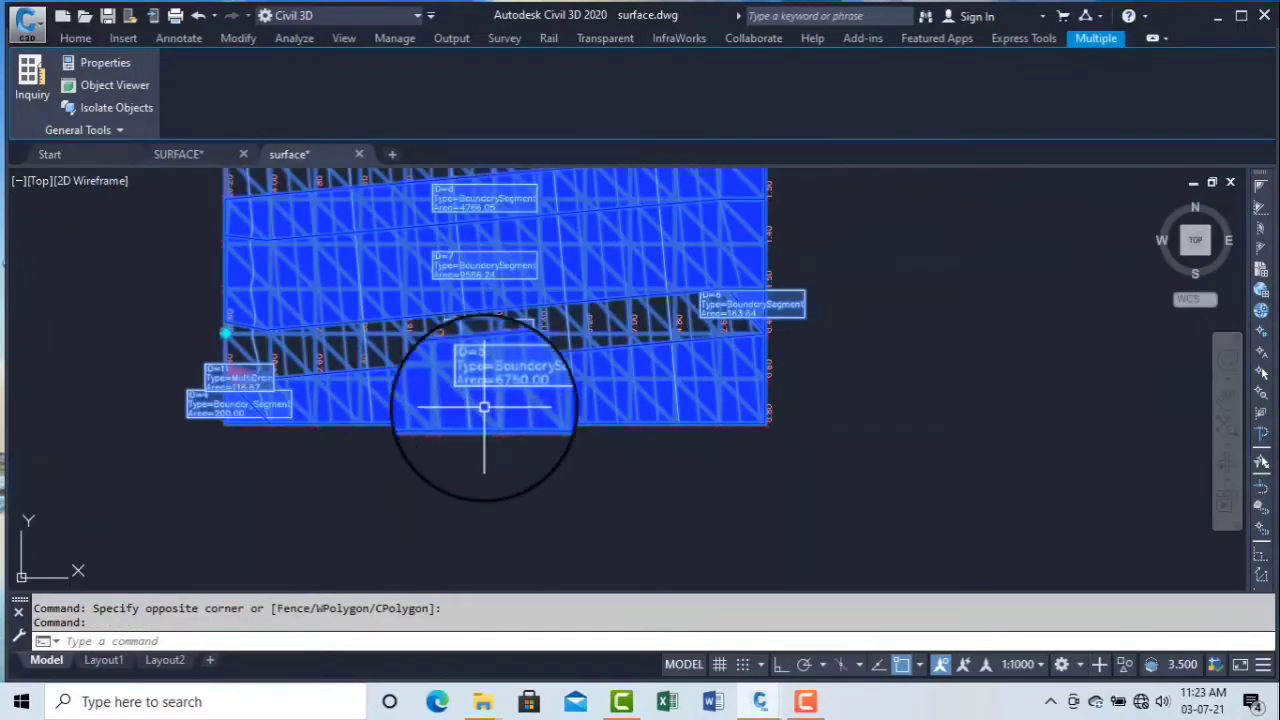
pyautogui.press('Escape')
pyautogui.press('Escape')
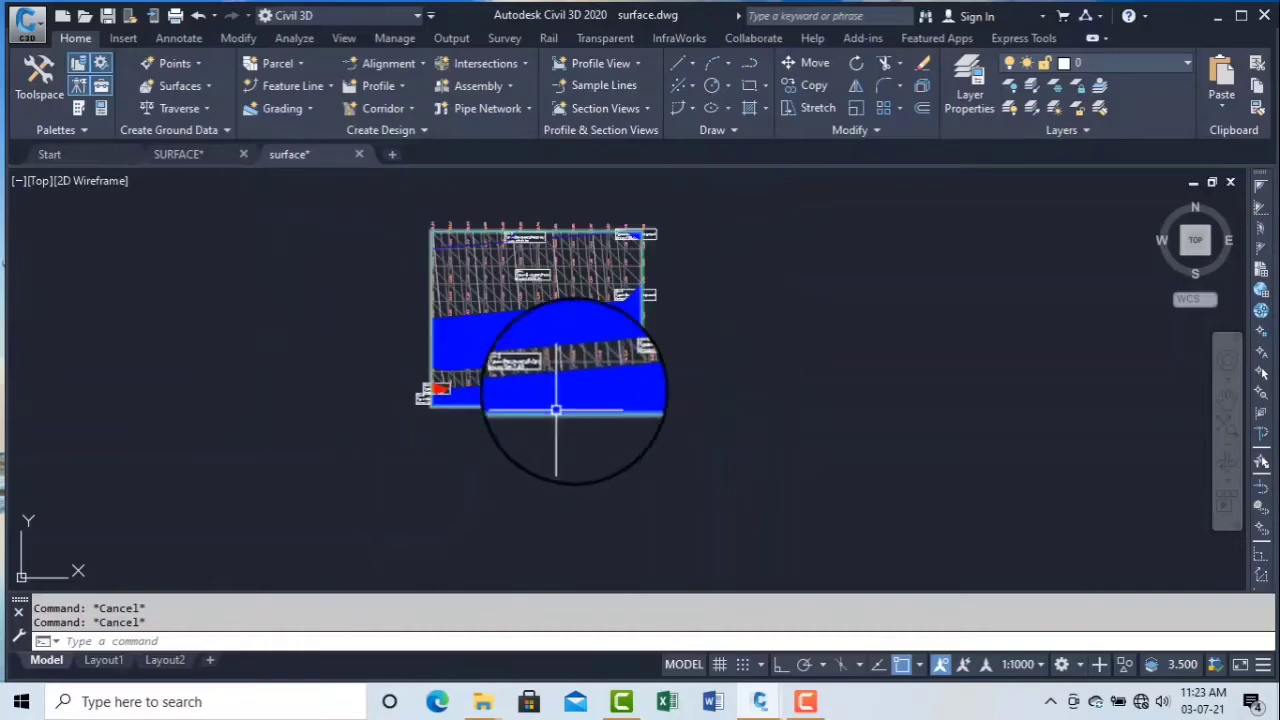
# Examine the boundary segment watersheds and their labels on the upper east edge and at the surface's northeast corner
pyautogui.scroll(8, 610, 345)
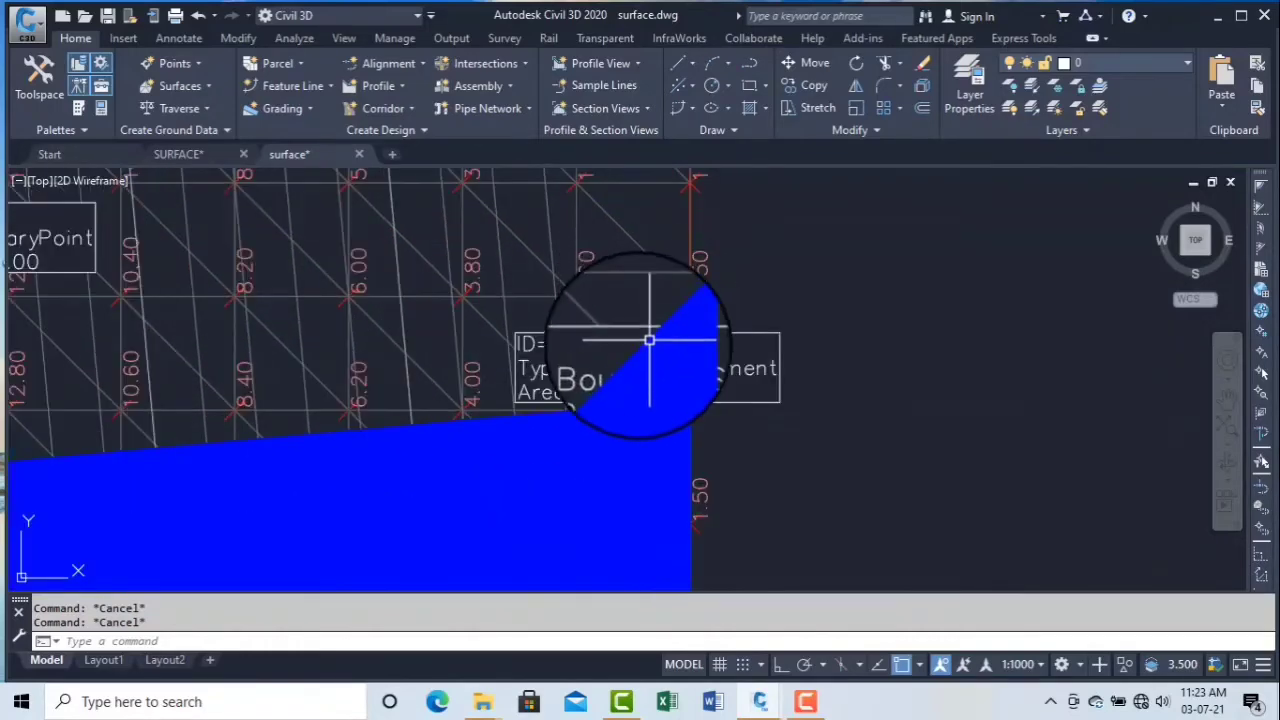
pyautogui.scroll(2, 603, 345)
pyautogui.scroll(-4, 600, 355)
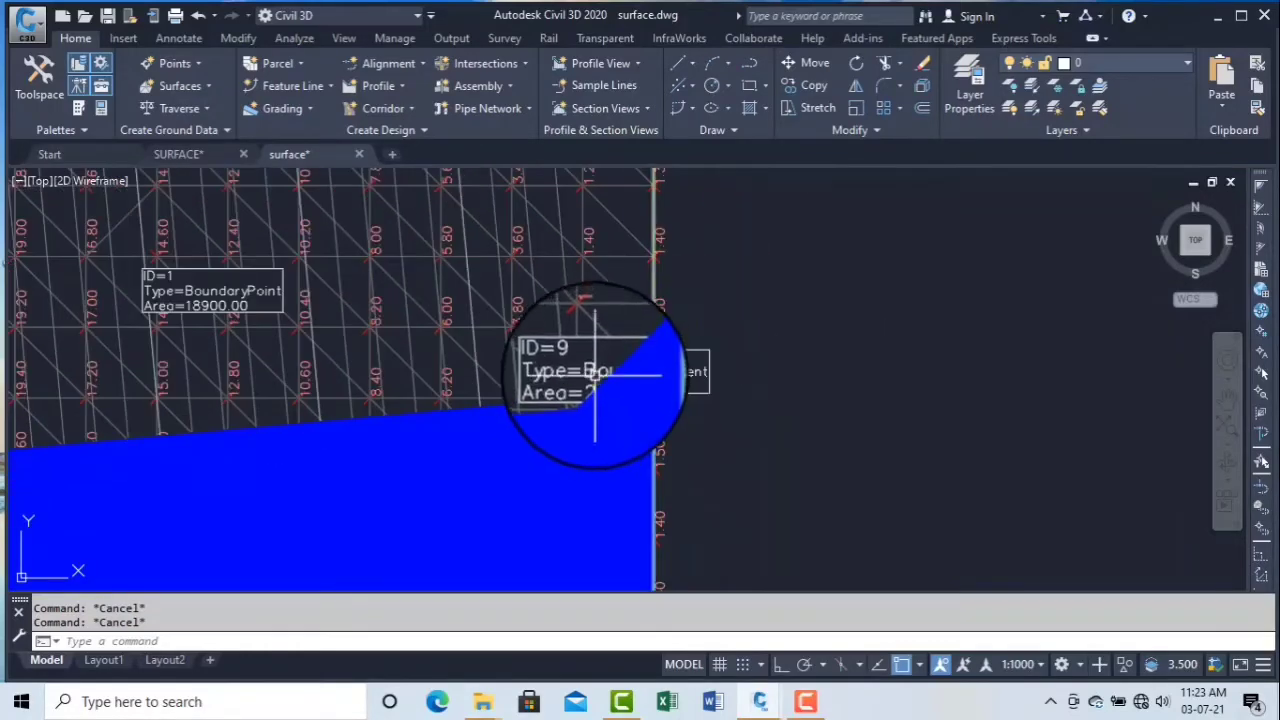
pyautogui.moveTo(426, 291); pyautogui.dragTo(509, 434, button='middle')
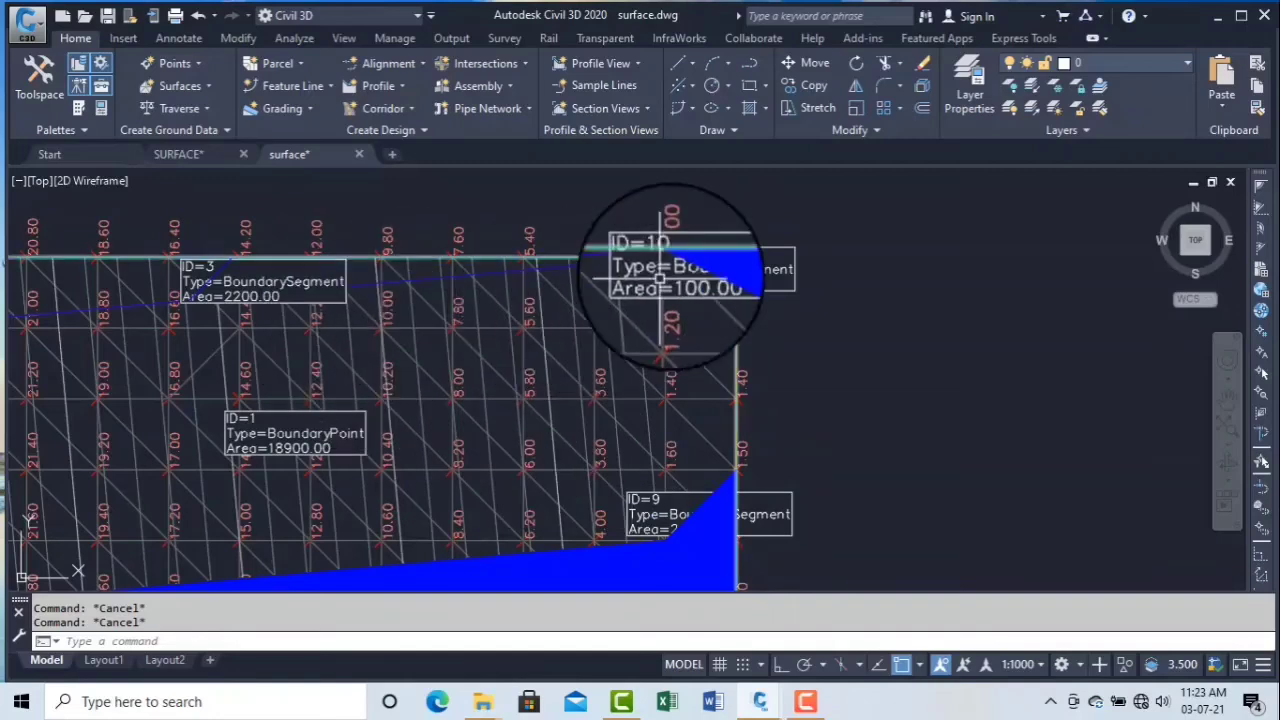
pyautogui.scroll(4, 668, 275)
pyautogui.scroll(-4, 688, 283)
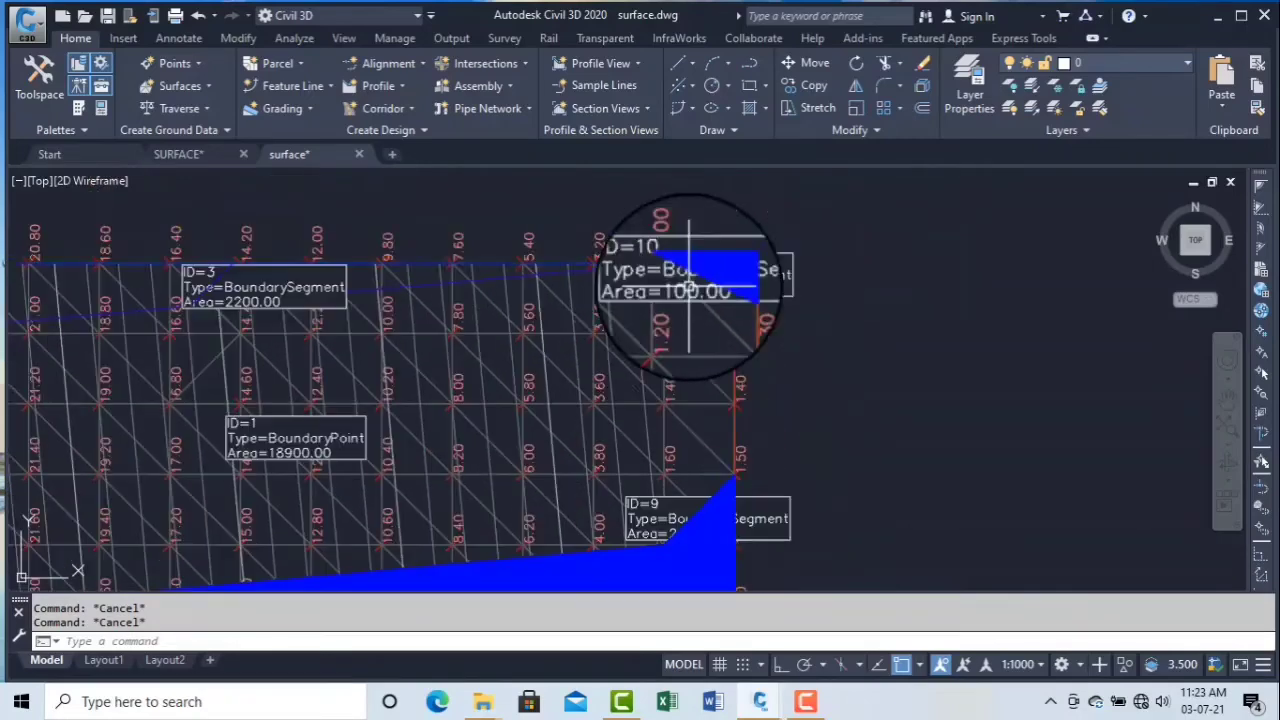
pyautogui.scroll(-5, 656, 316)
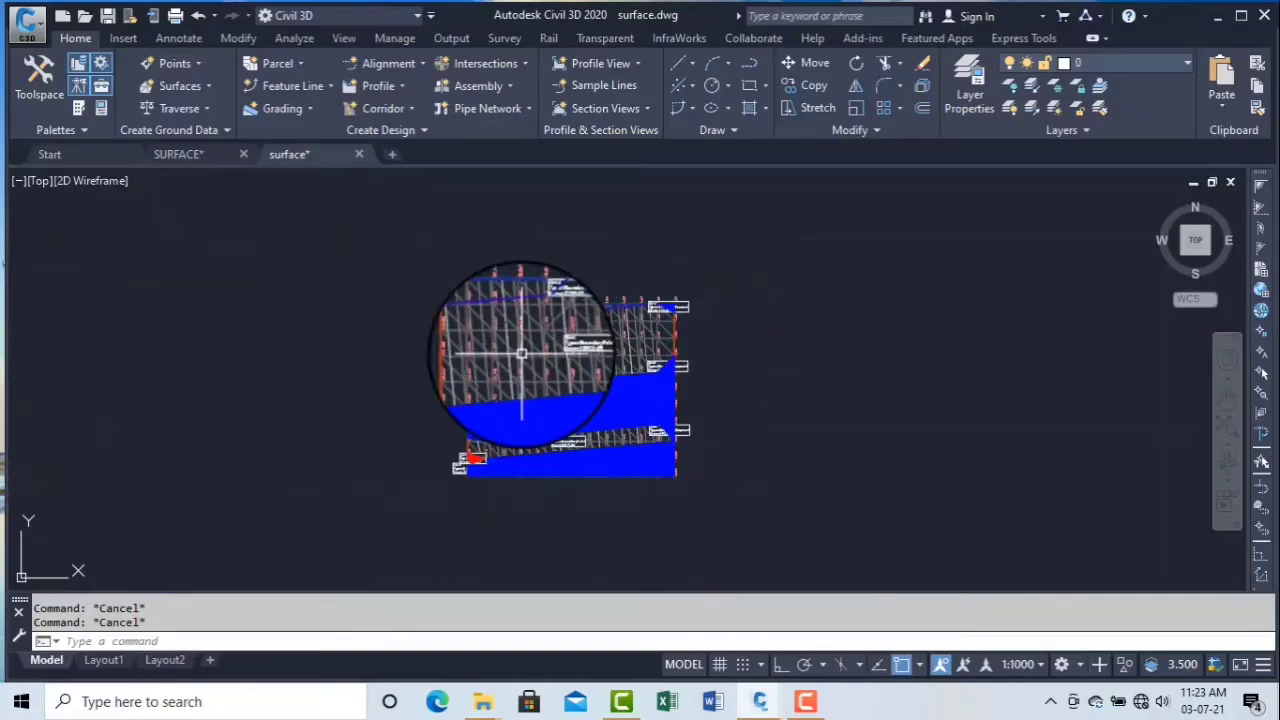
# Edit the surface's style to turn off Watersheds and Triangles and turn on Points in the plan display, and apply the changes
pyautogui.scroll(3, 700, 357)
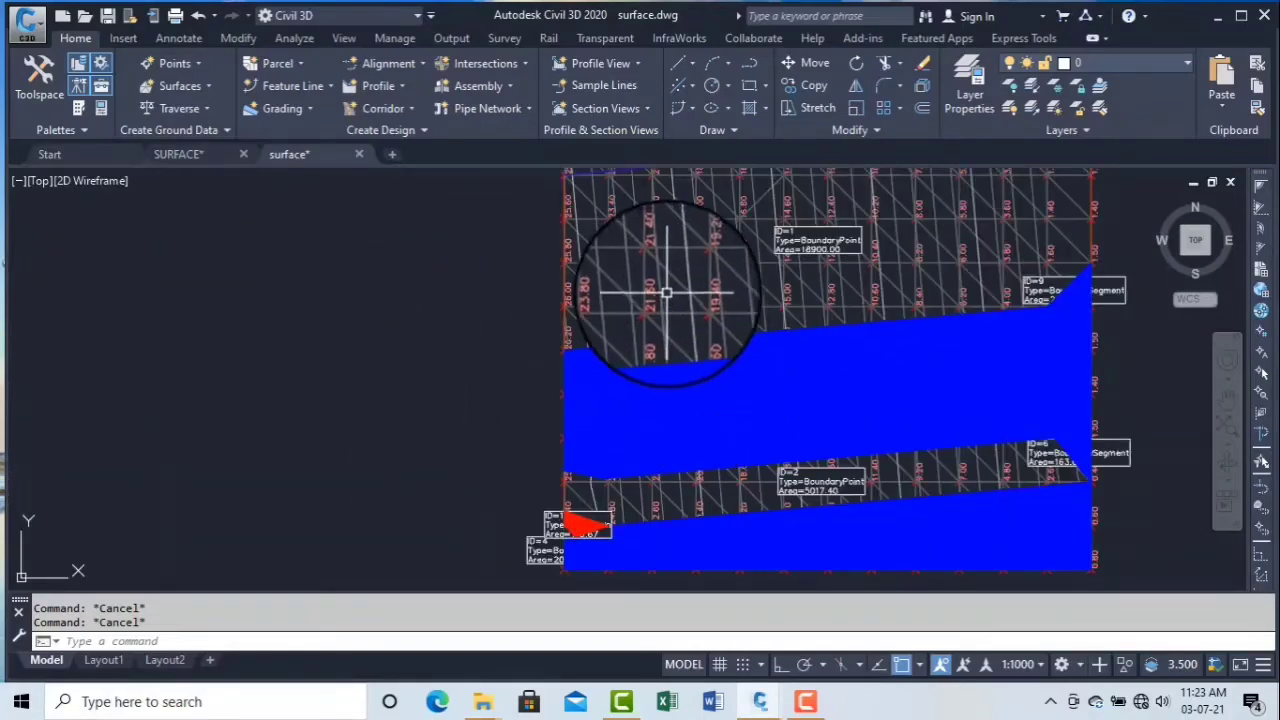
pyautogui.click(688, 268)
pyautogui.click(600, 286)
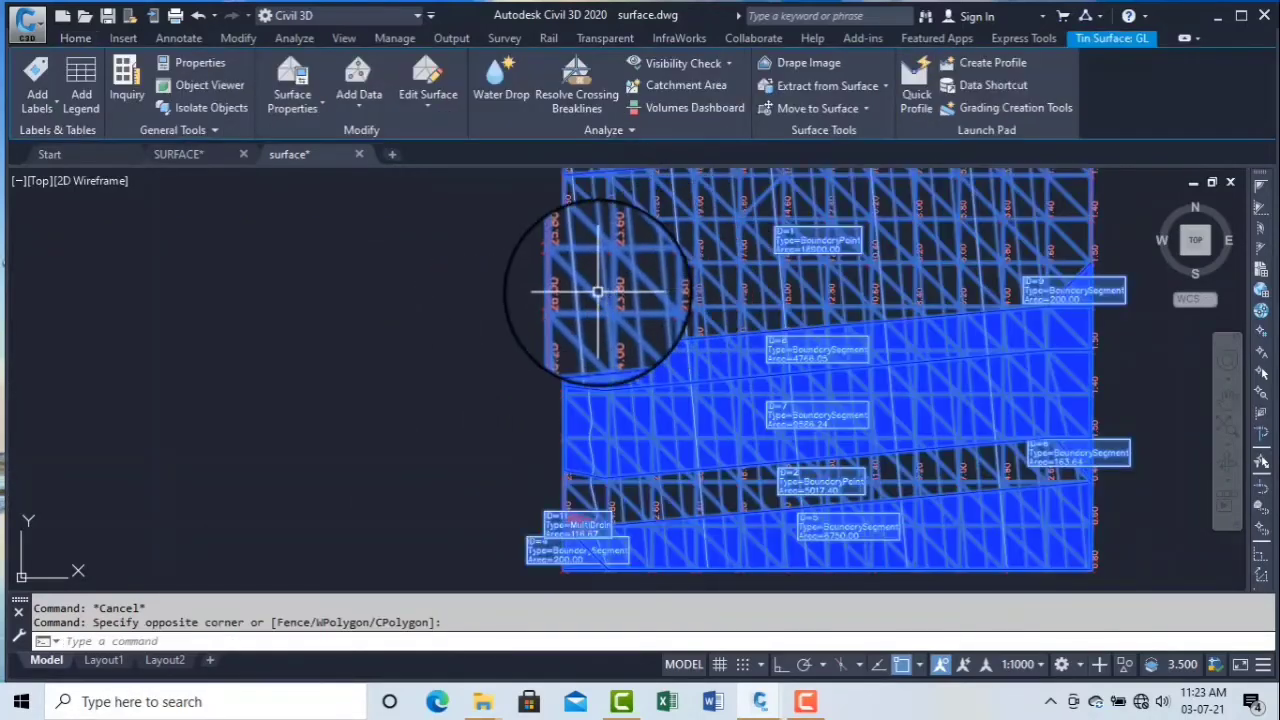
pyautogui.rightClick(605, 294)
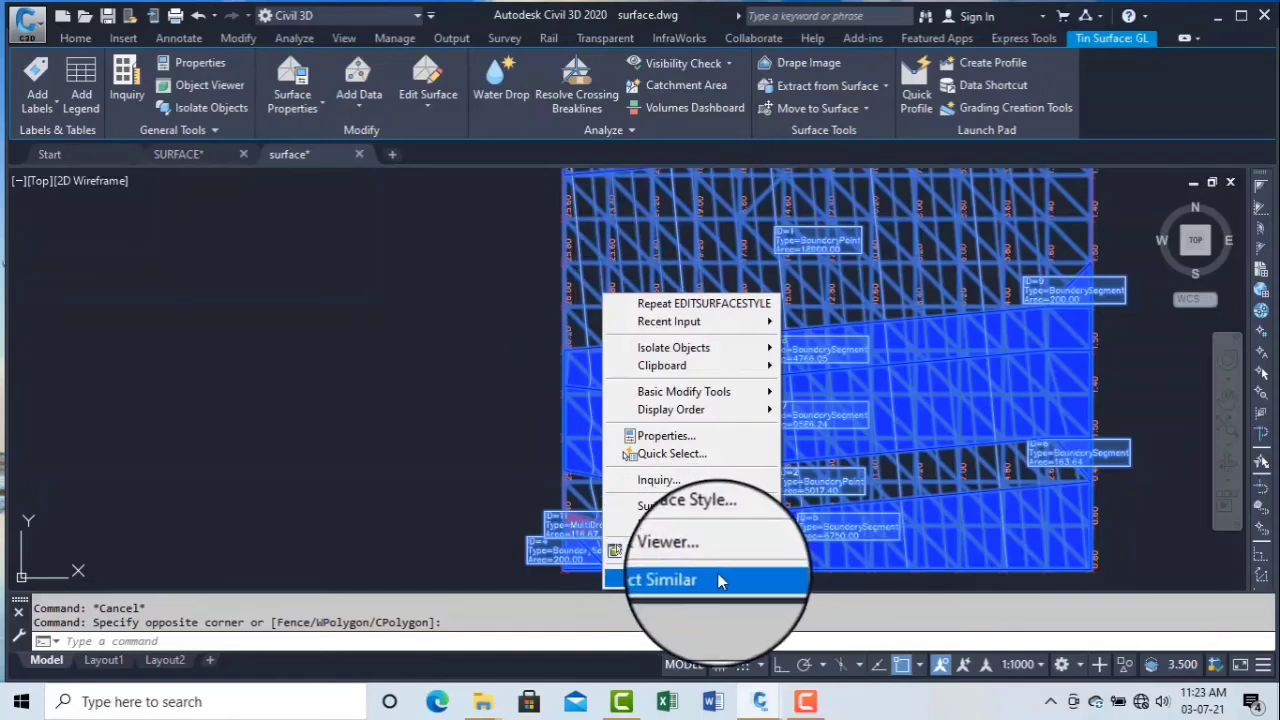
pyautogui.click(719, 527)
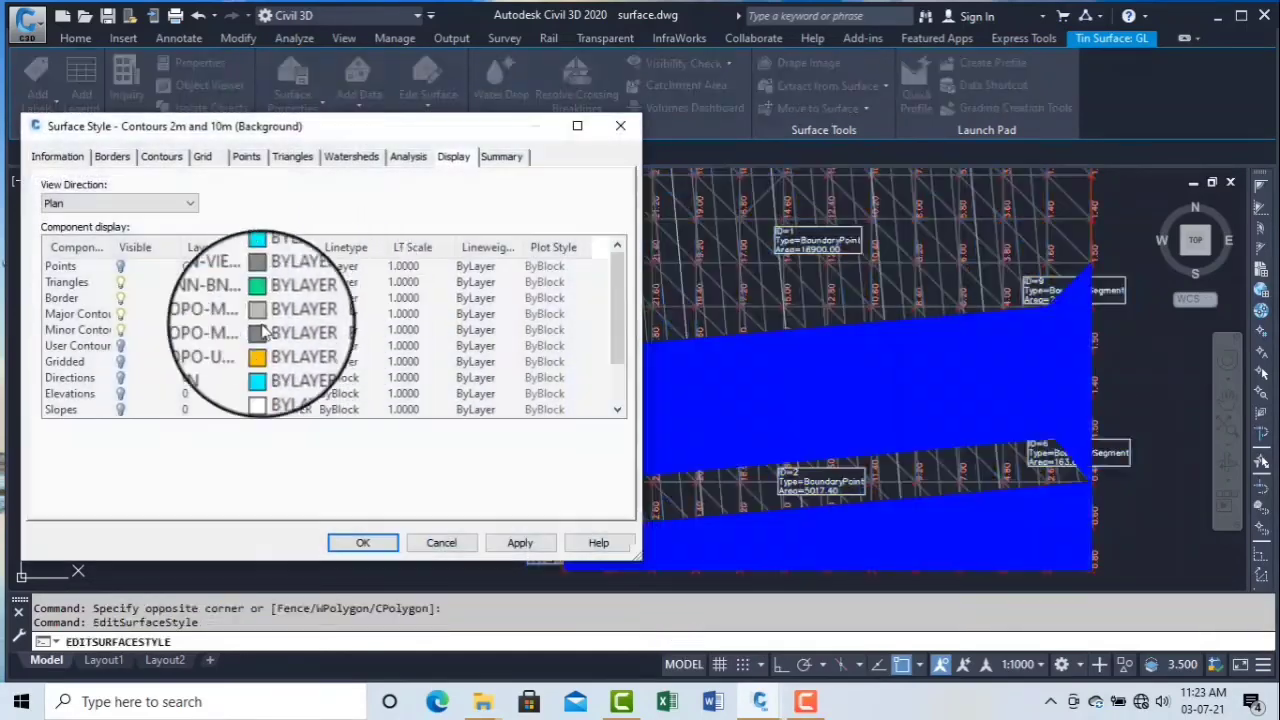
pyautogui.scroll(-1, 615, 330)
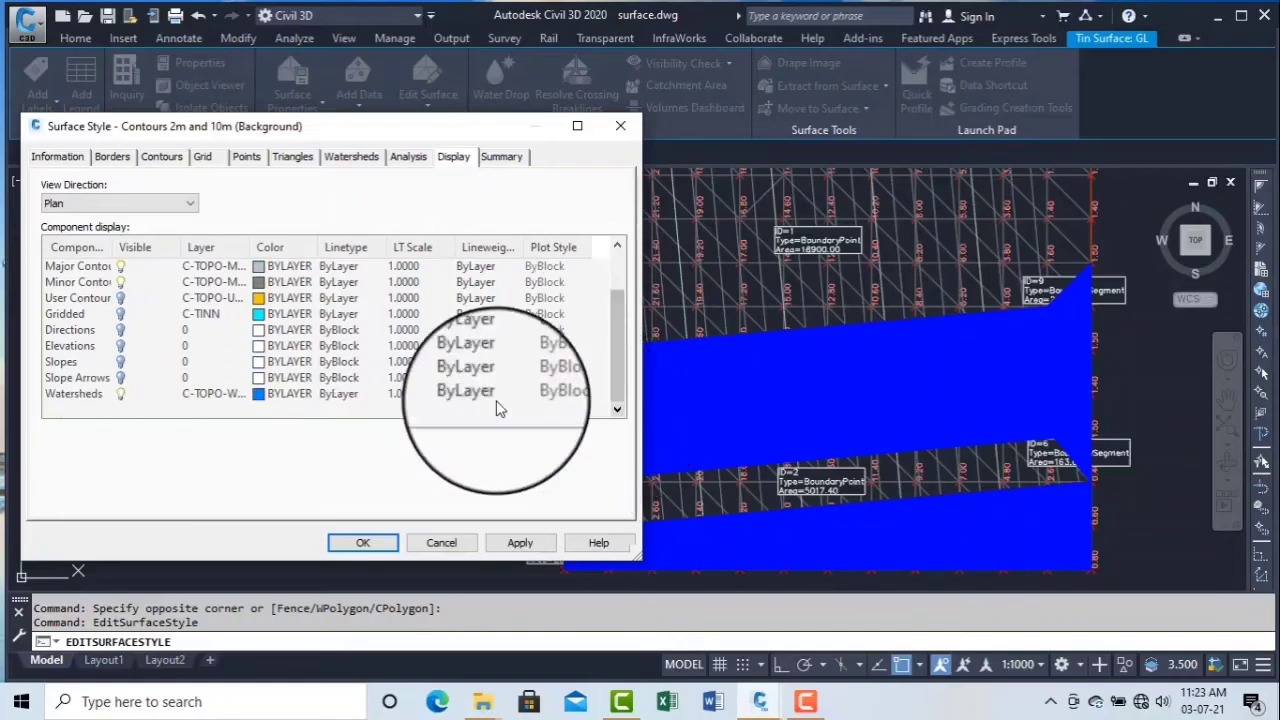
pyautogui.click(107, 396)
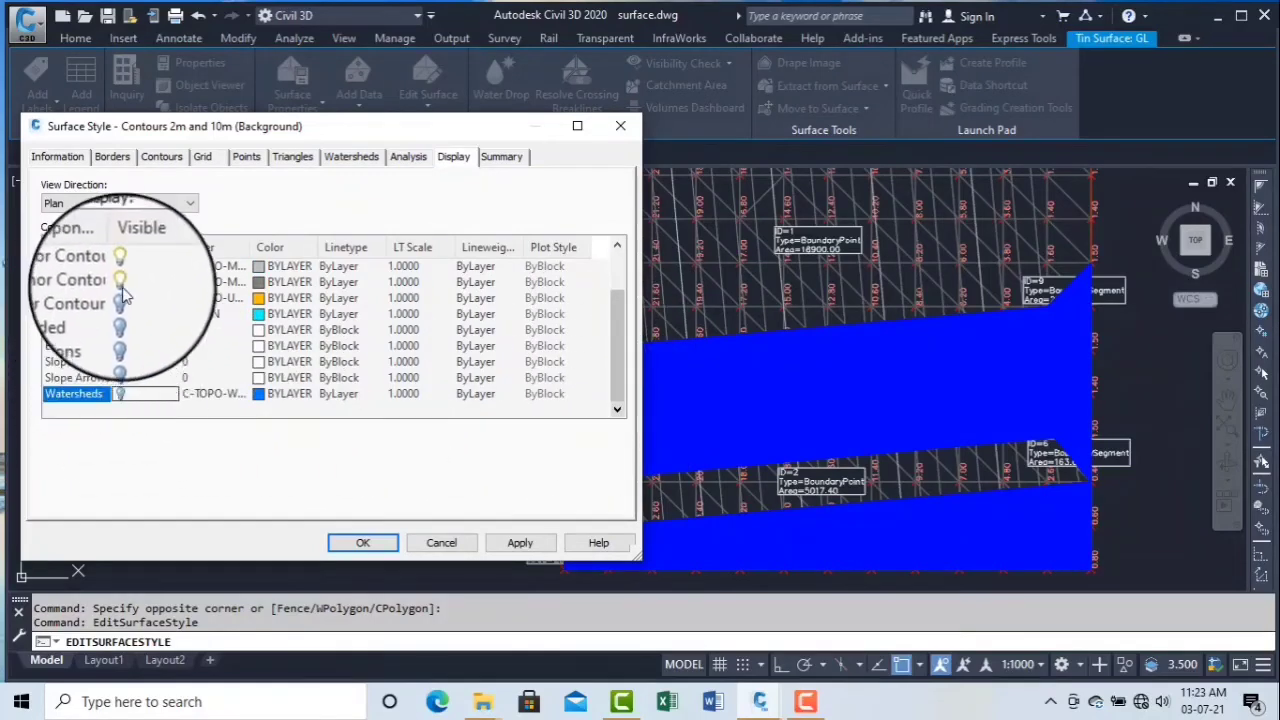
pyautogui.scroll(1, 128, 303)
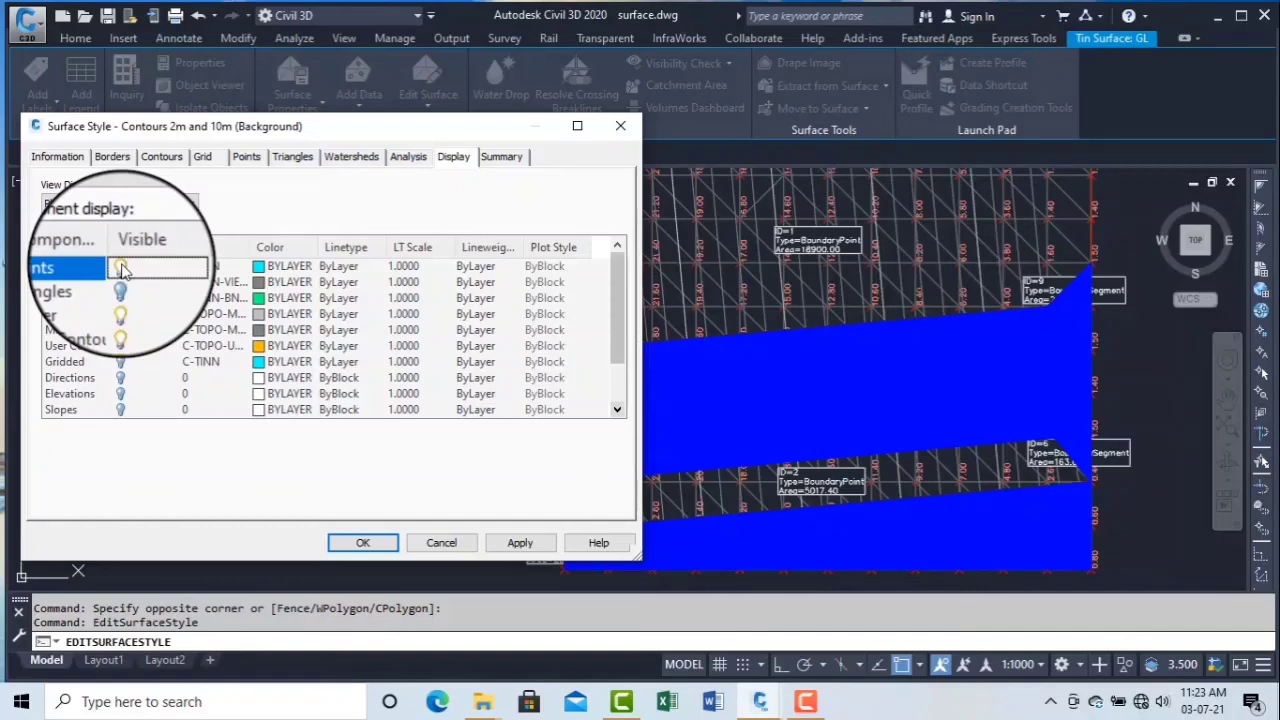
pyautogui.click(516, 546)
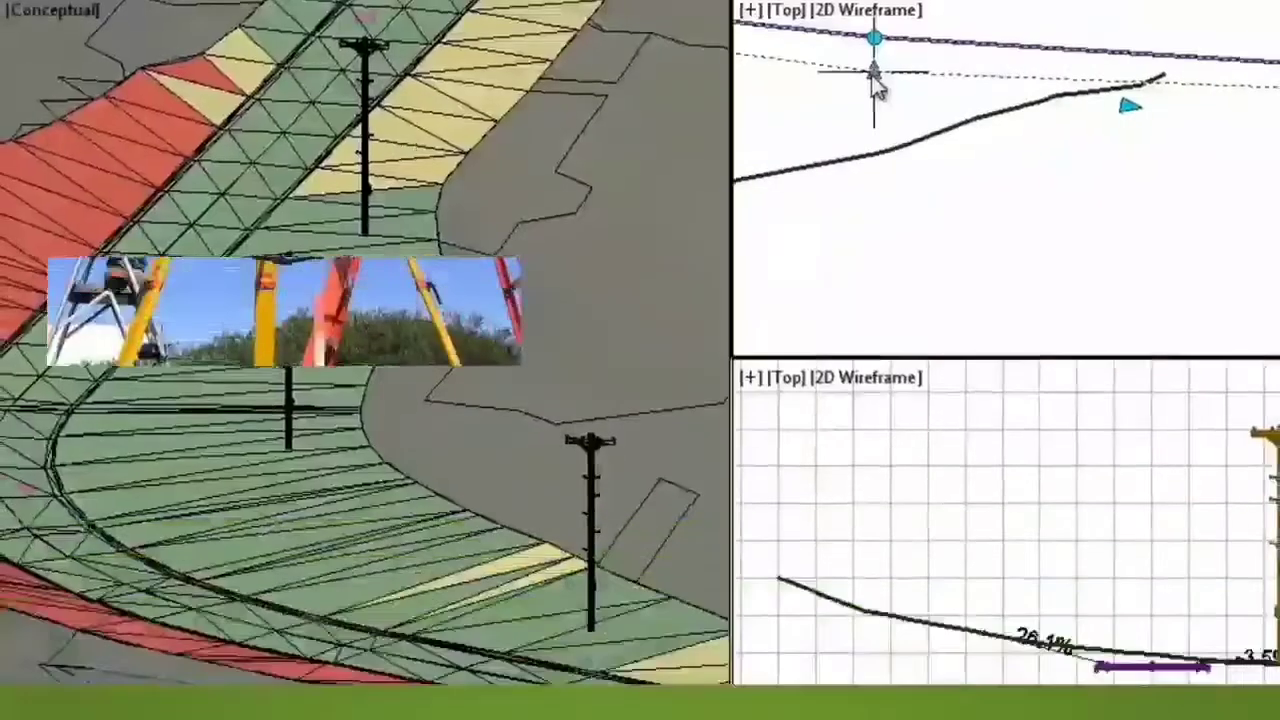